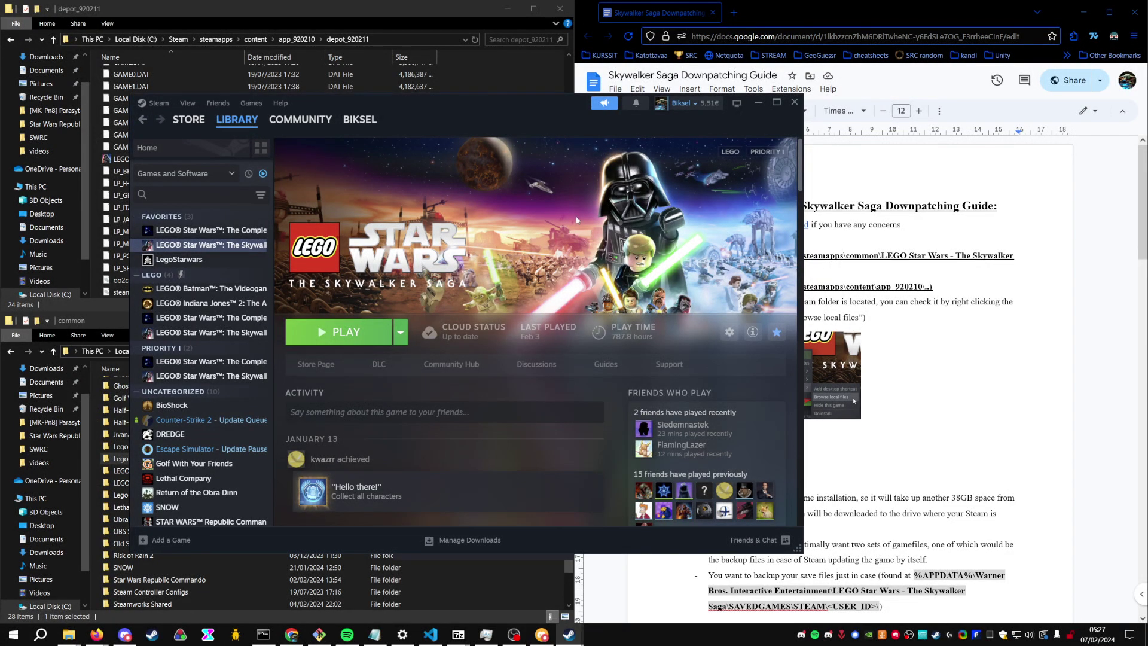
# - Review the Installed Files properties of LEGO Star Wars: The Skywalker Saga in the Steam library, then close them
pyautogui.rightClick(205, 250)
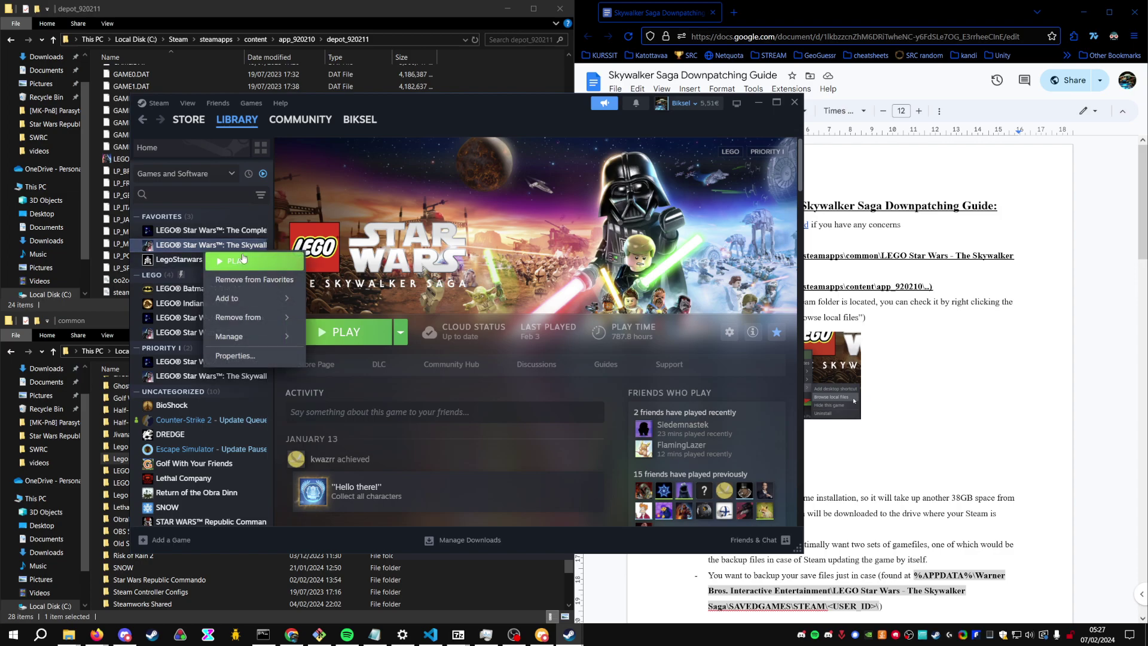
pyautogui.click(275, 357)
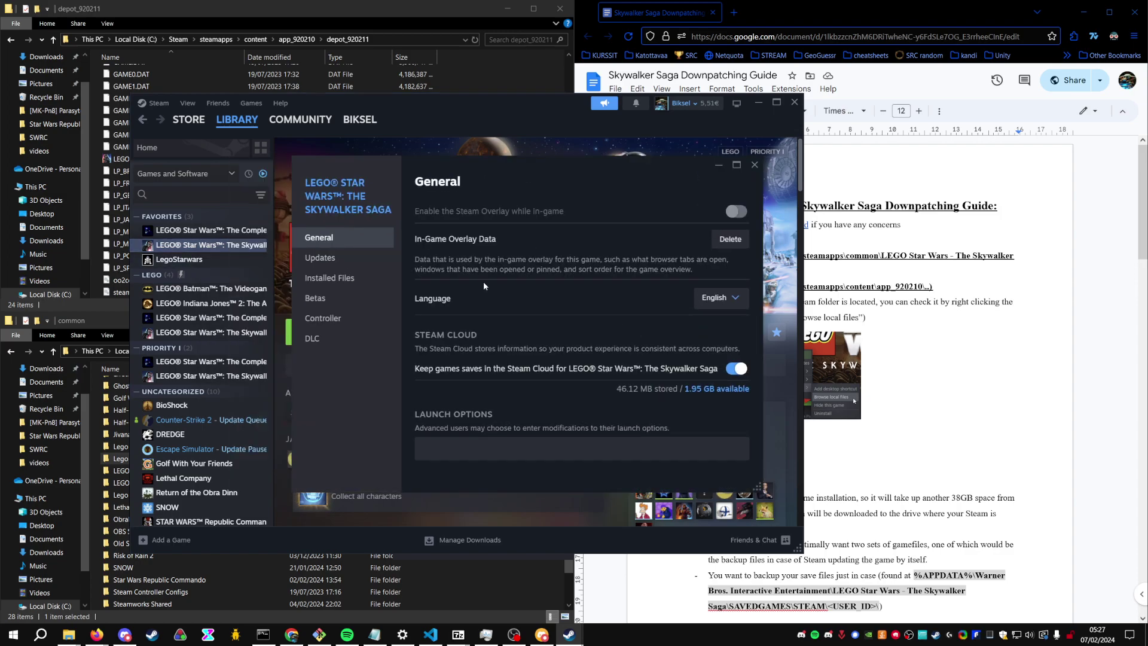
pyautogui.moveTo(558, 167); pyautogui.dragTo(900, 138)
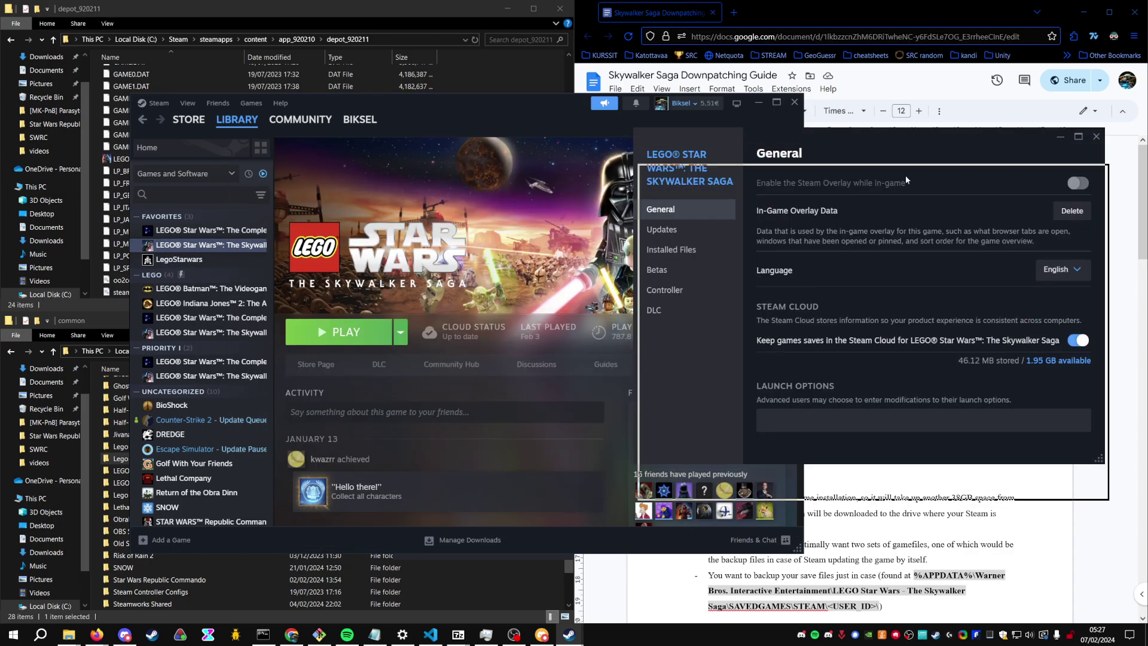
pyautogui.moveTo(907, 185); pyautogui.dragTo(762, 182)
pyautogui.click(531, 288)
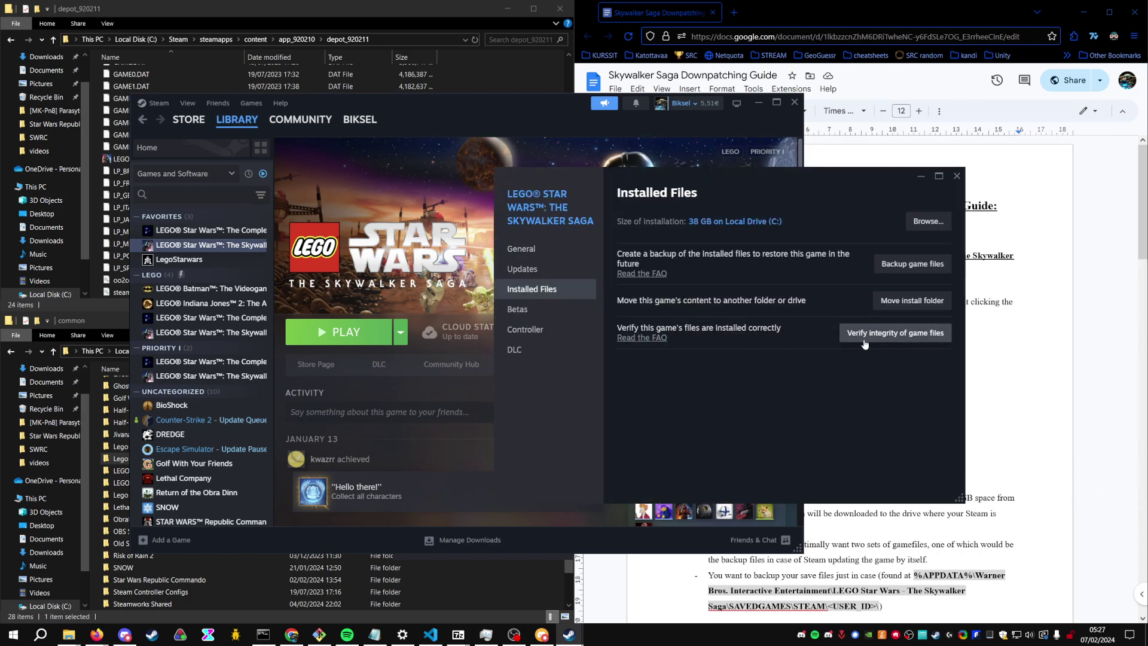
pyautogui.moveTo(778, 174)
pyautogui.mouseDown()
pyautogui.moveTo(727, 192)
pyautogui.moveTo(796, 192)
pyautogui.moveTo(771, 175)
pyautogui.mouseUp()
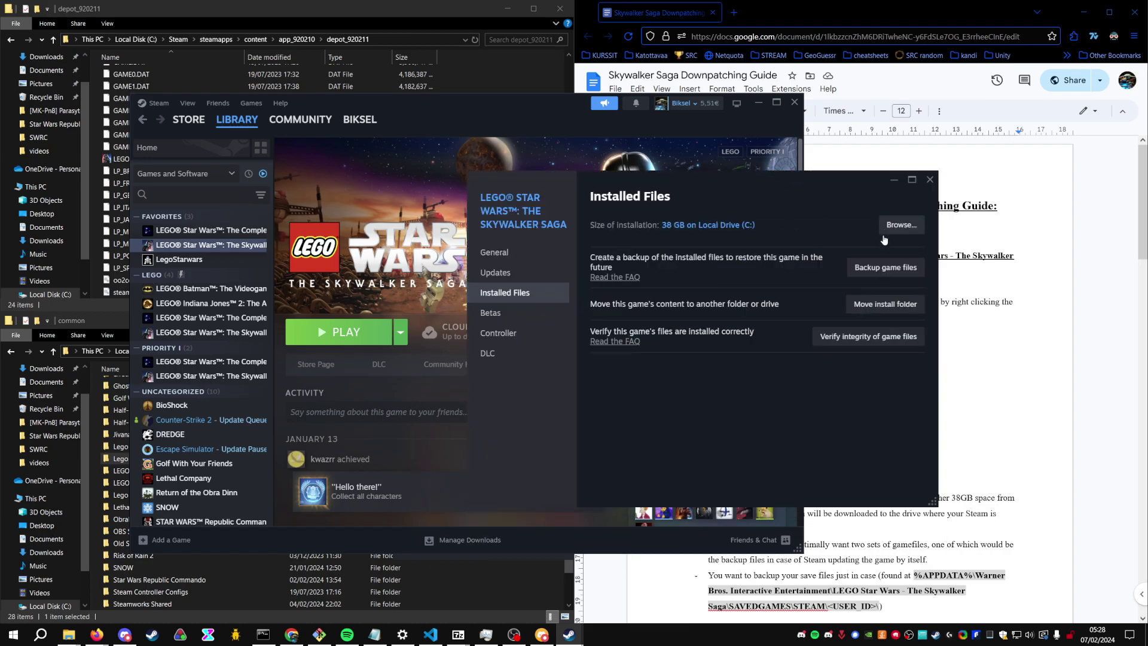
pyautogui.click(931, 178)
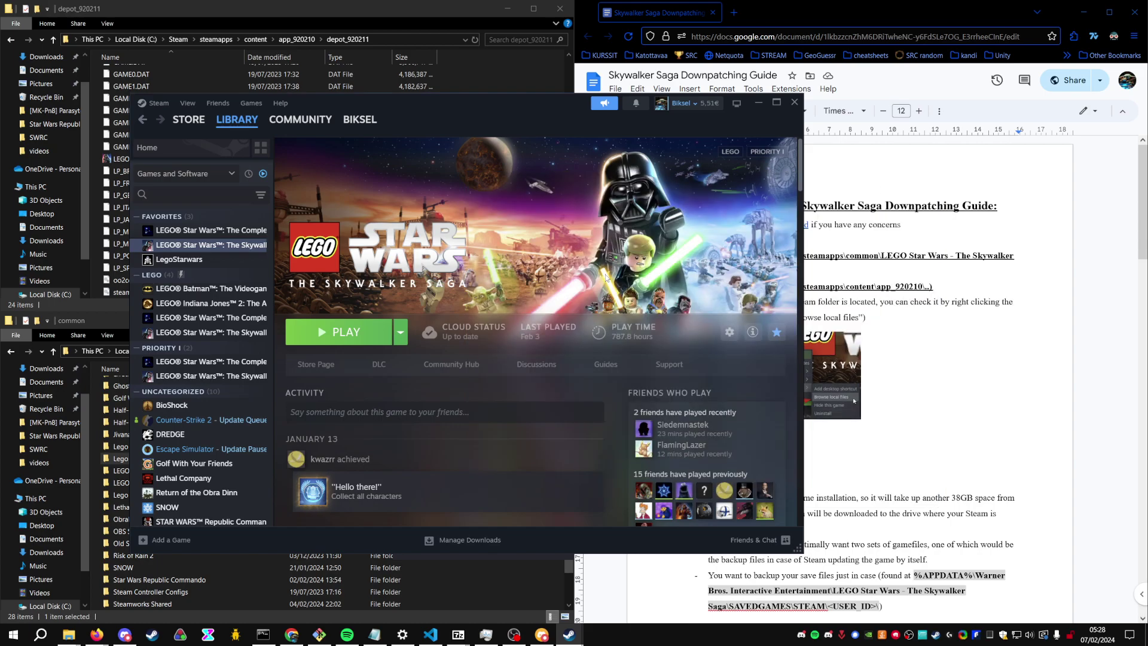
# - Open the Steam console by running steam://open/console from the Windows Run dialog
pyautogui.press('super+r')
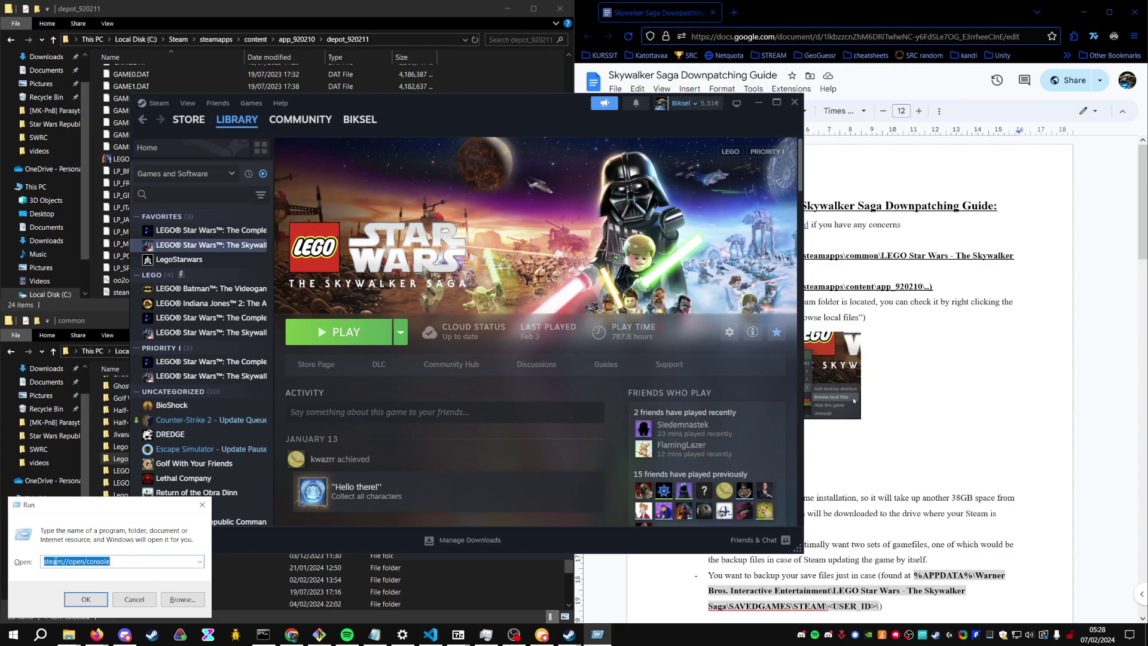
pyautogui.click(110, 561)
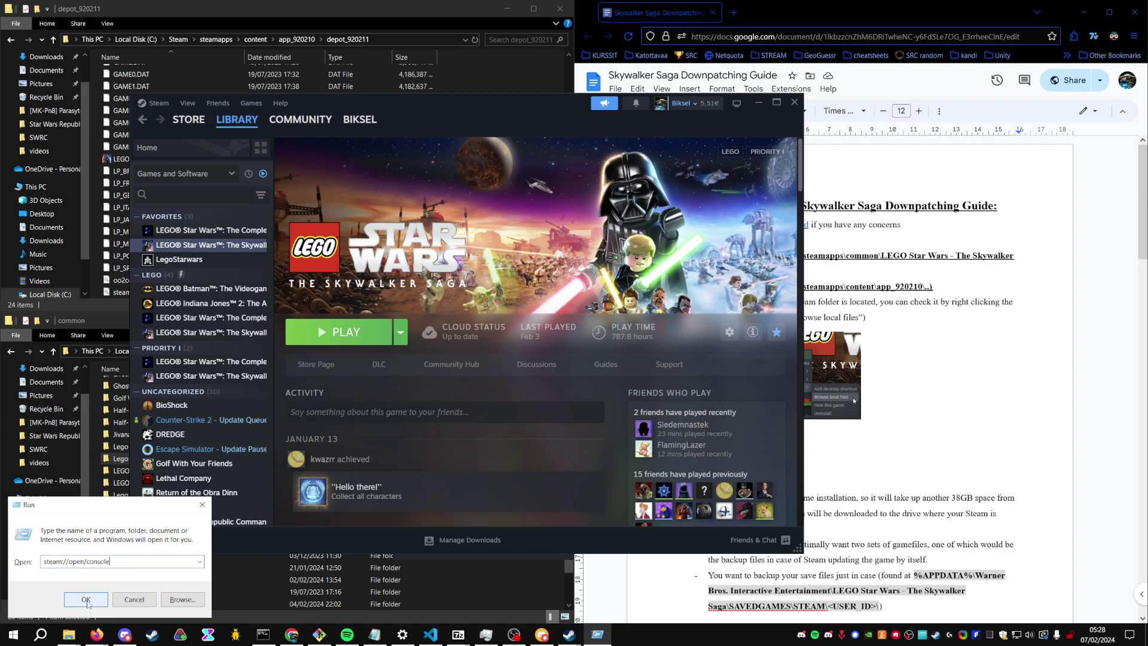
pyautogui.click(86, 600)
pyautogui.click(951, 371)
pyautogui.scroll(-10, 951, 370)
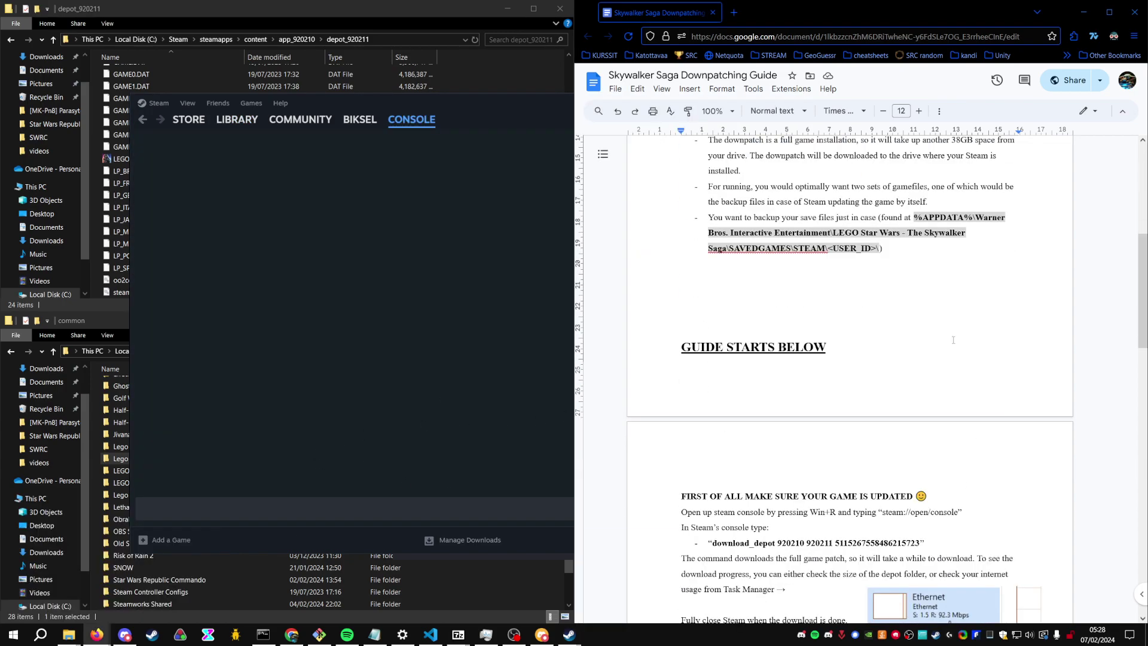
pyautogui.moveTo(711, 287); pyautogui.dragTo(919, 287)
pyautogui.hotkey('ctrl', 'c')
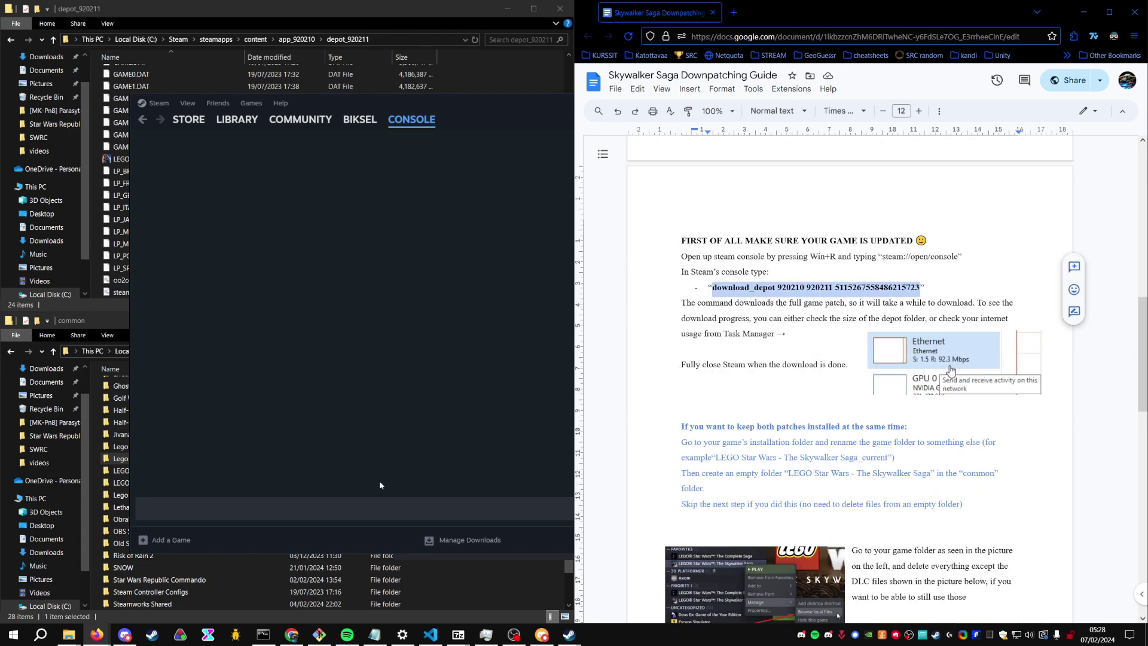
pyautogui.click(344, 508)
pyautogui.hotkey('ctrl', 'v')
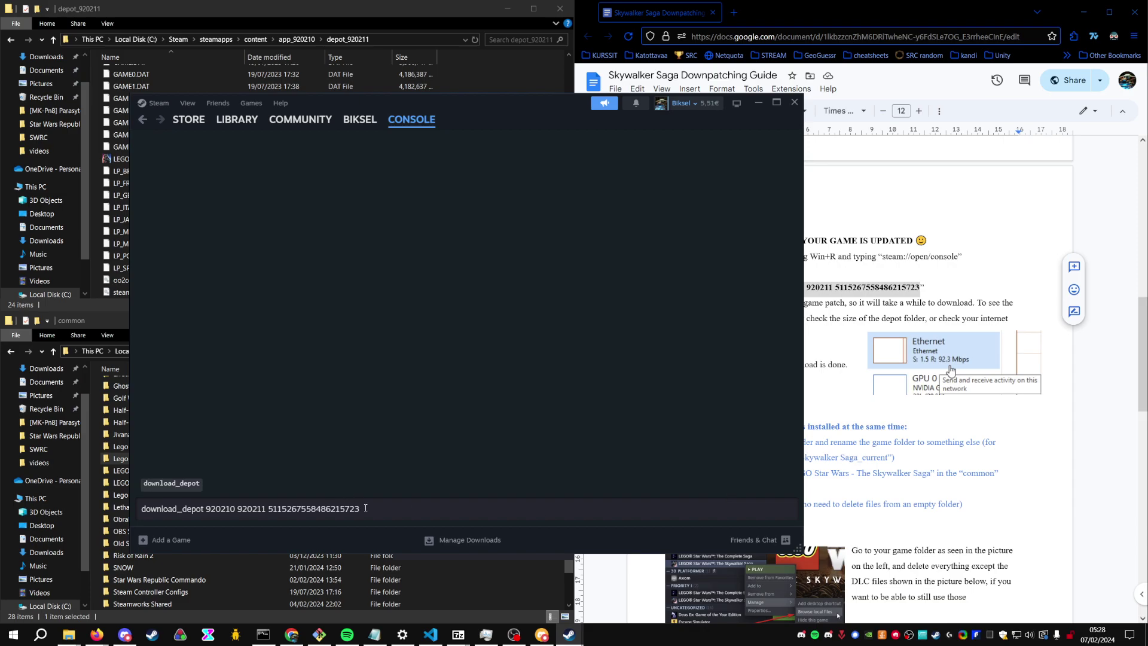
# - Cut the whole download_depot command out of the Steam console's input line without running it
pyautogui.moveTo(367, 509); pyautogui.dragTo(133, 509)
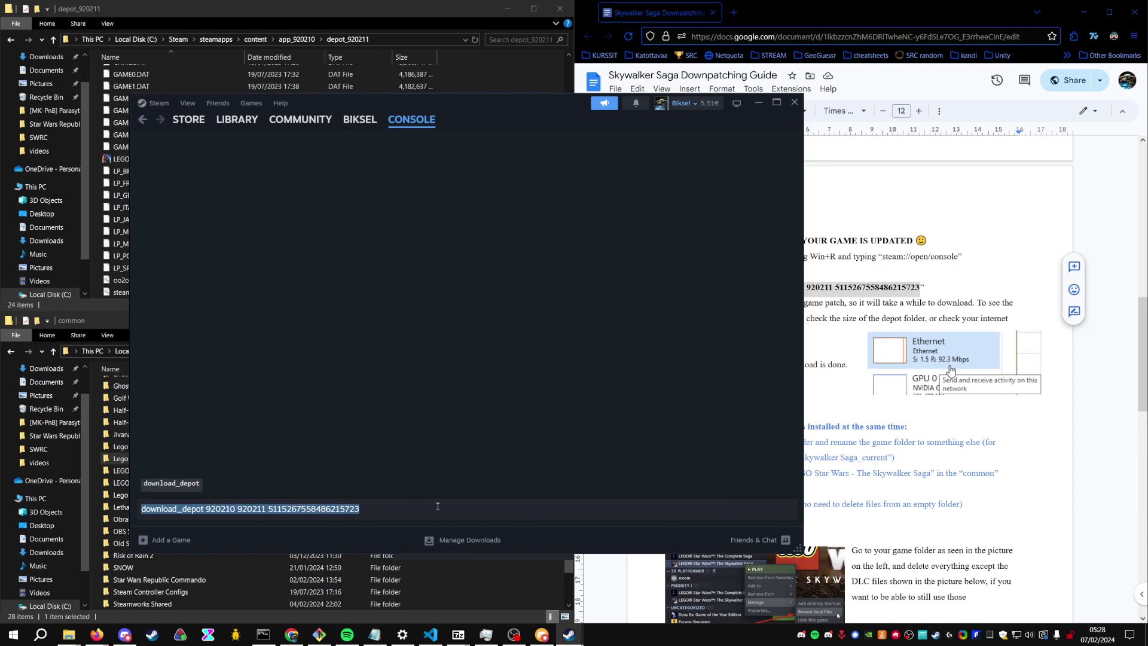
pyautogui.click(251, 509)
pyautogui.moveTo(159, 510)
pyautogui.mouseDown()
pyautogui.moveTo(361, 509)
pyautogui.moveTo(140, 502)
pyautogui.mouseUp()
pyautogui.moveTo(394, 512); pyautogui.dragTo(100, 506)
pyautogui.hotkey('ctrl', 'x')
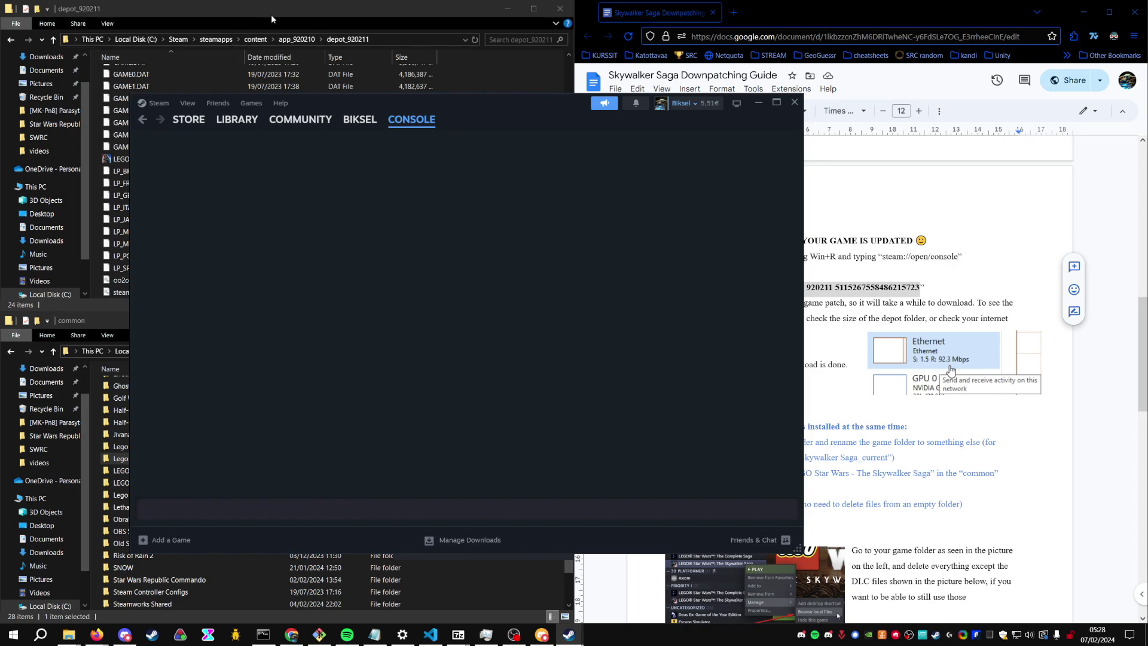
# - Minimize Steam, dismiss its Battle Teams 2 promotion, and go up to the steamapps folder in File Explorer
pyautogui.click(758, 102)
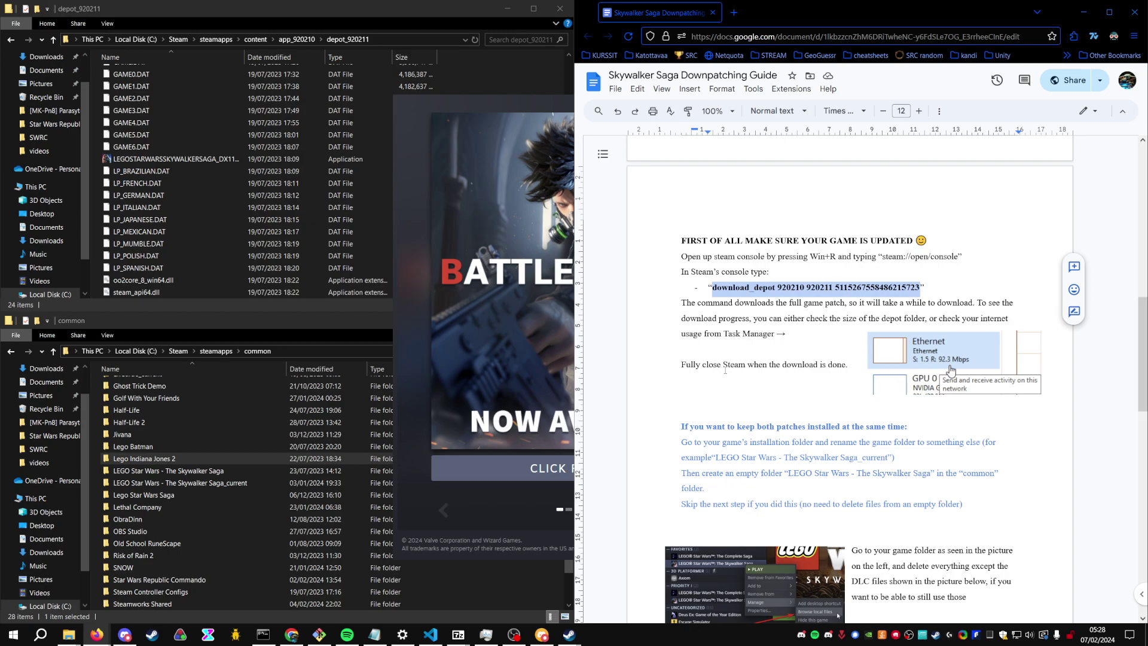
pyautogui.click(511, 106)
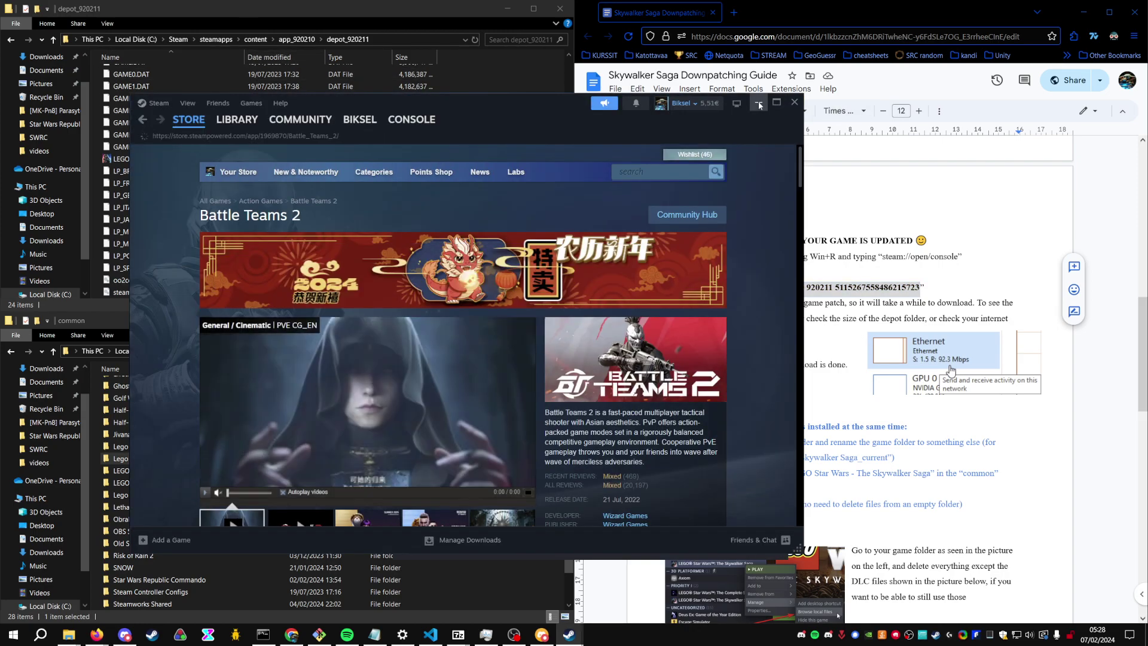
pyautogui.click(759, 106)
pyautogui.click(216, 39)
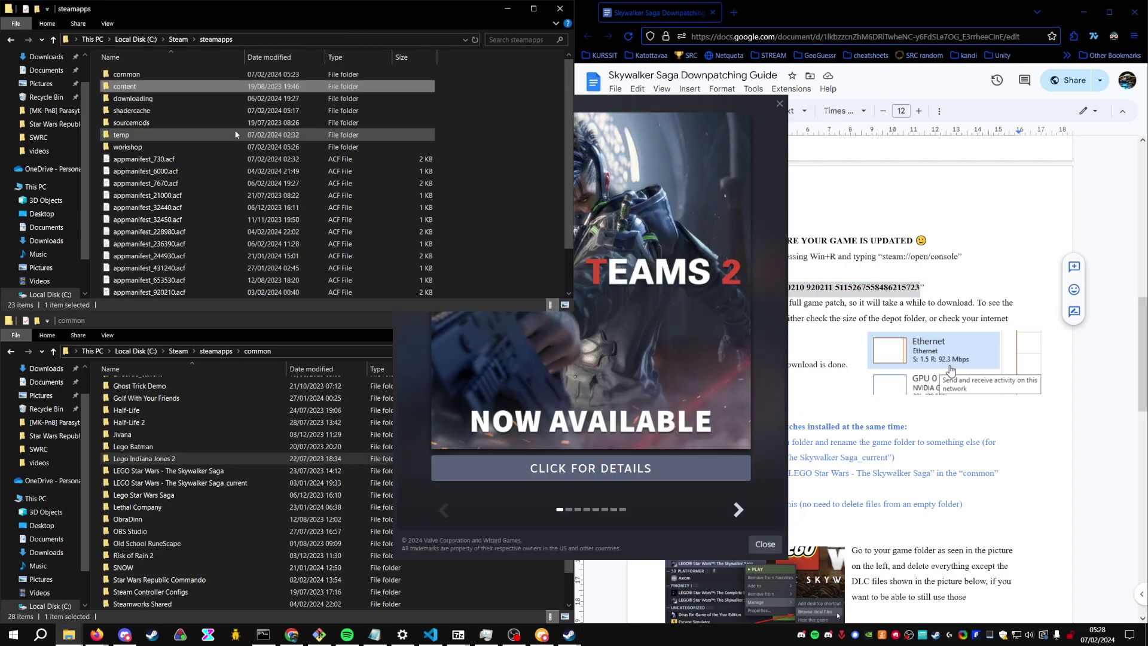
pyautogui.click(780, 103)
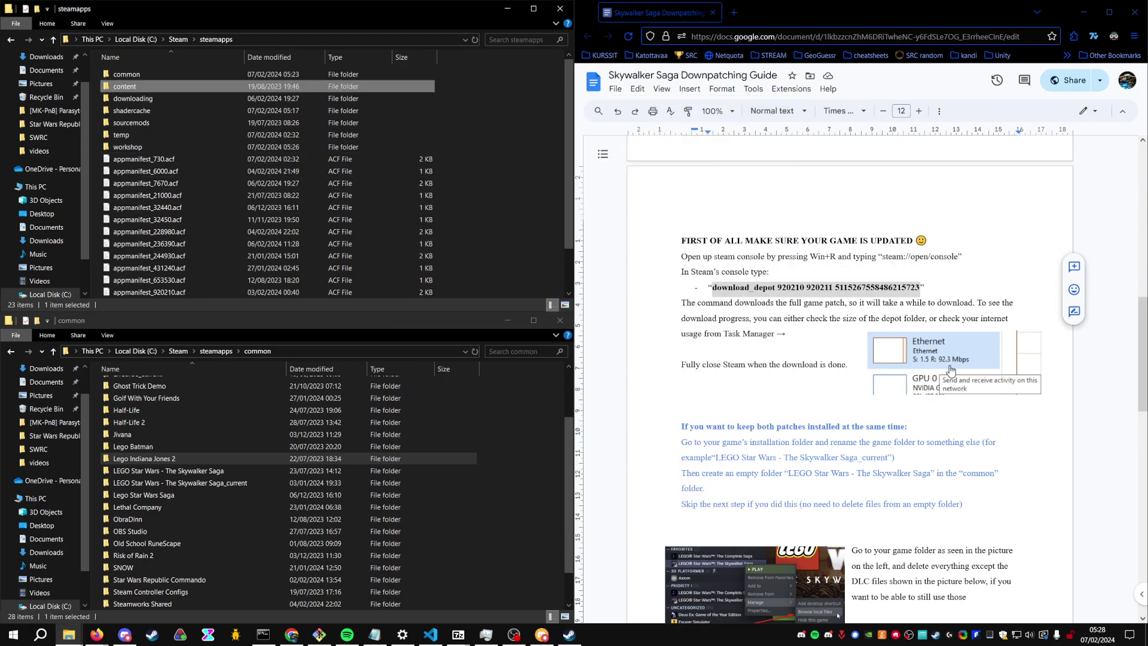
# - Bring up Task Manager's Ethernet performance graph and place it over the guide to check network usage
pyautogui.click(486, 634)
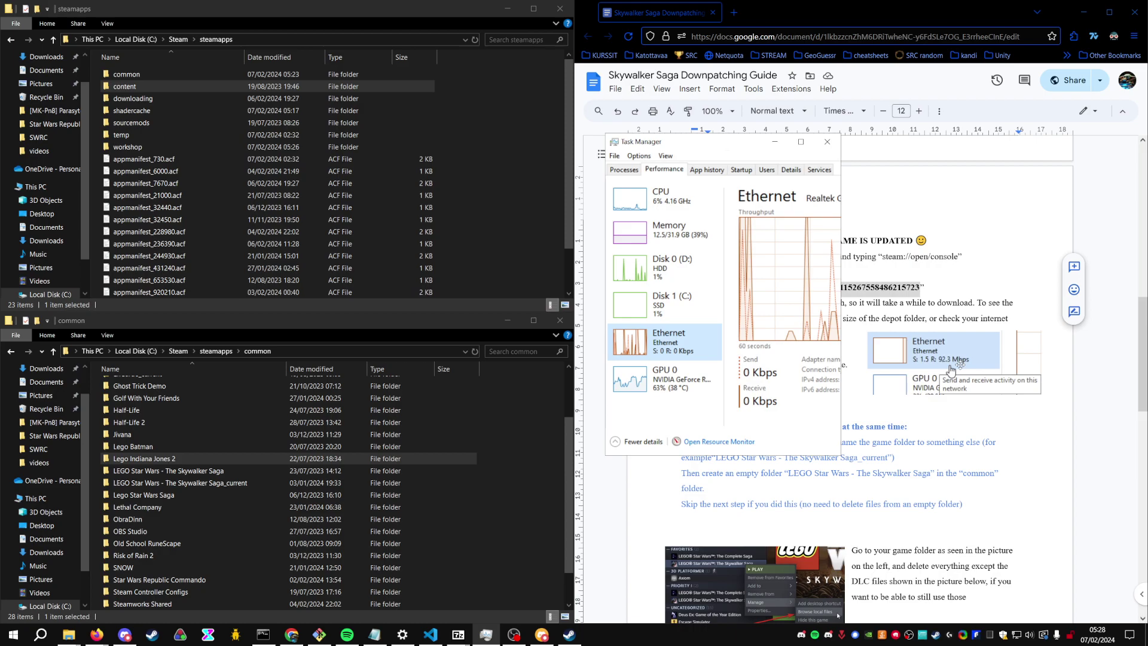
pyautogui.moveTo(709, 143); pyautogui.dragTo(691, 160)
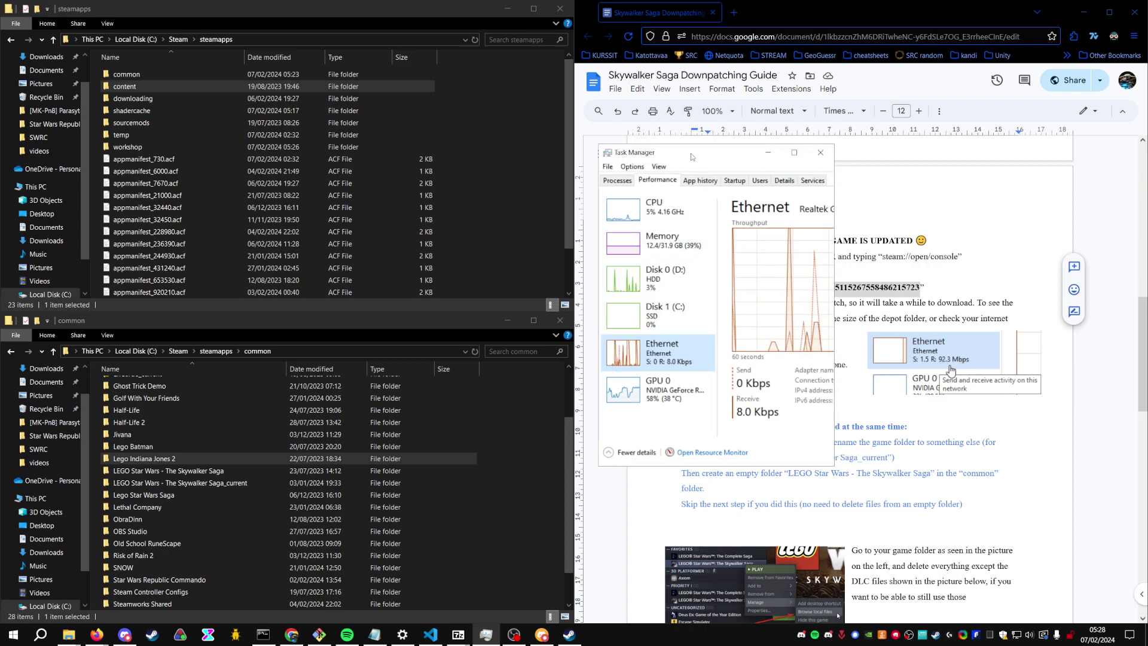
# - Browse from steamapps through content and app_920210 into depot_920211 and look over the downloaded game files
pyautogui.click(140, 88)
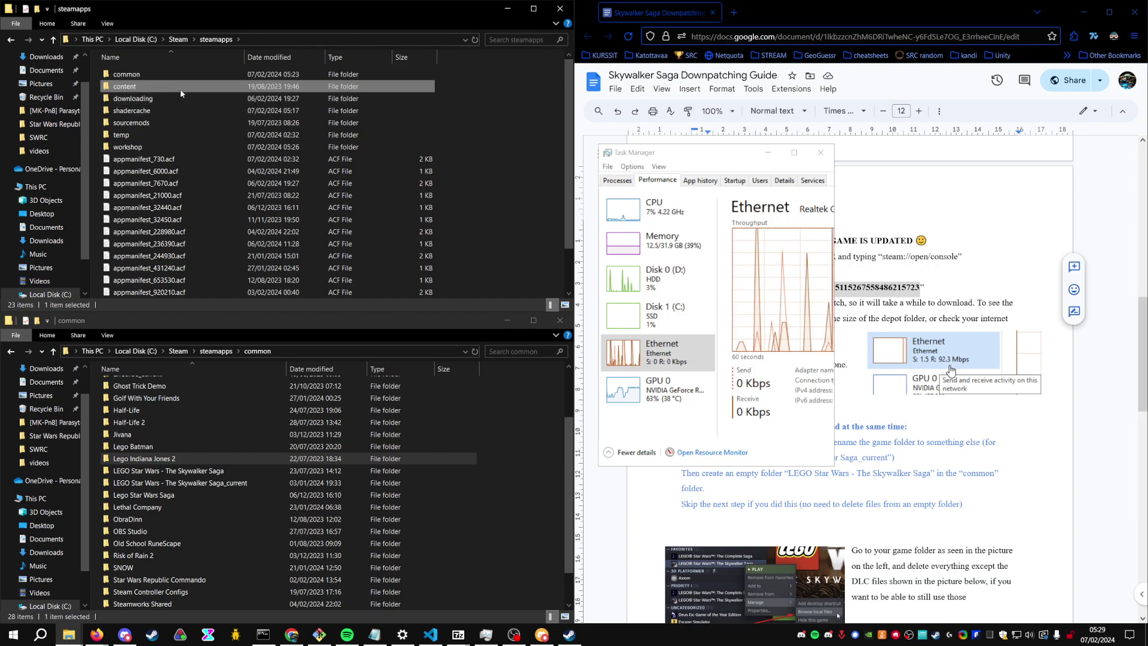
pyautogui.doubleClick(180, 89)
pyautogui.click(216, 38)
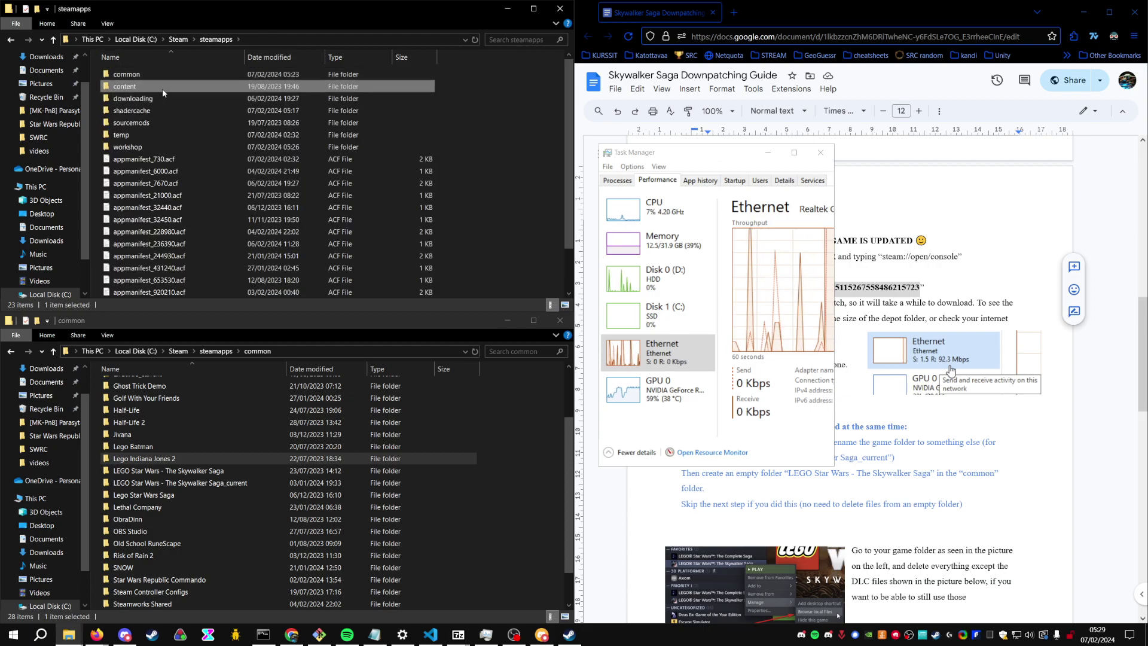
pyautogui.doubleClick(162, 88)
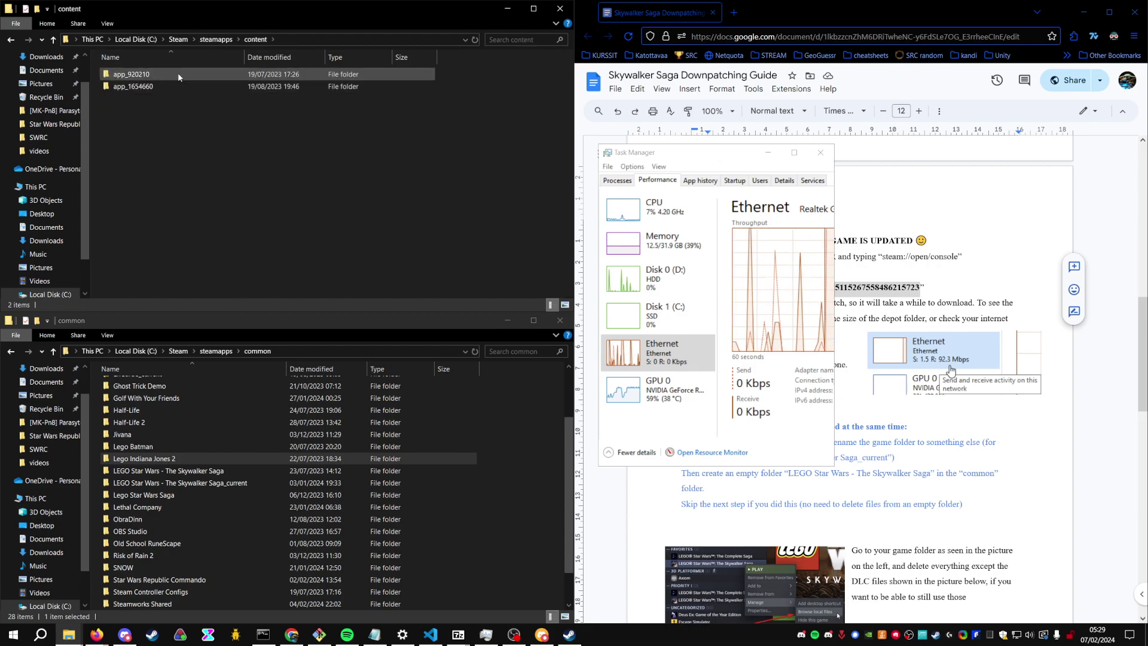
pyautogui.doubleClick(128, 76)
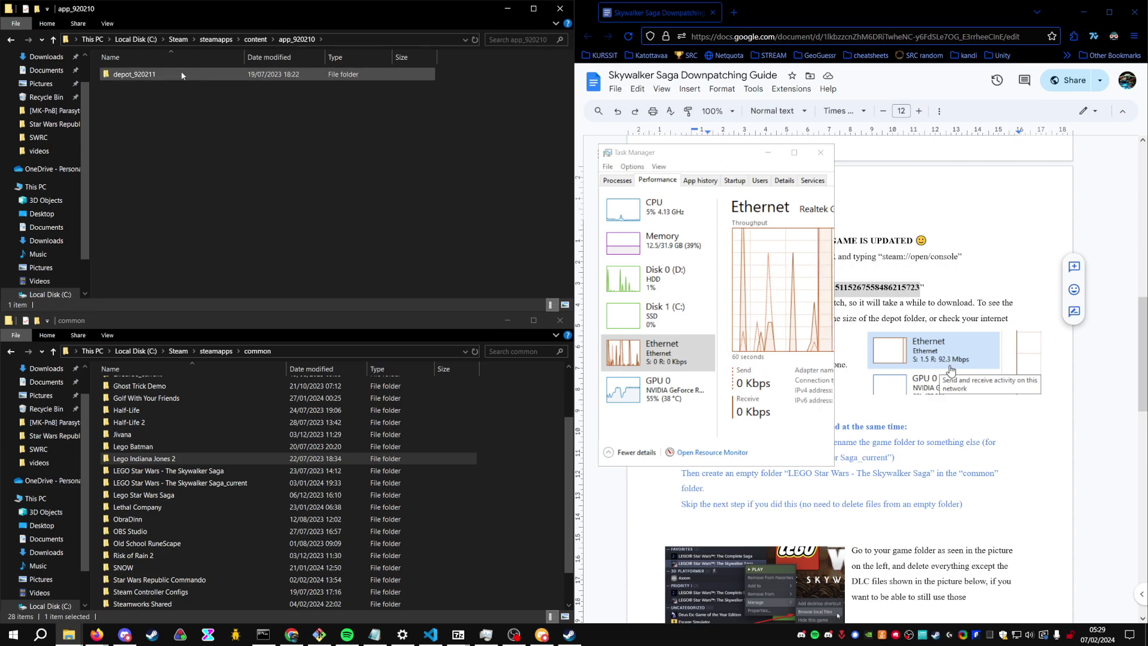
pyautogui.click(257, 40)
pyautogui.doubleClick(127, 76)
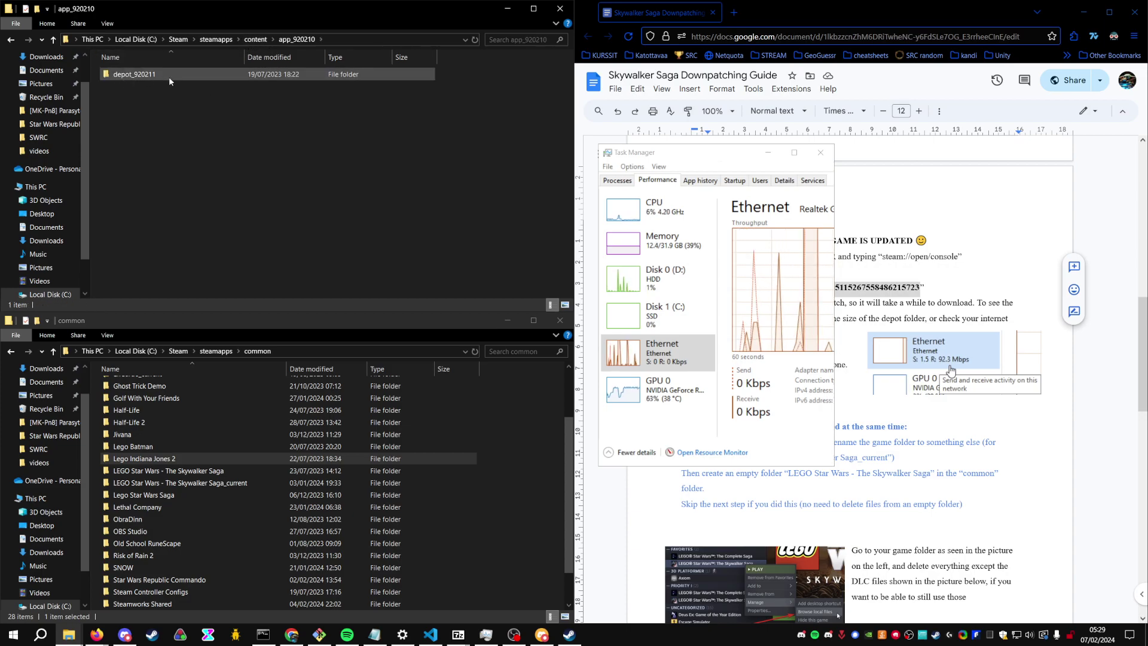
pyautogui.doubleClick(126, 76)
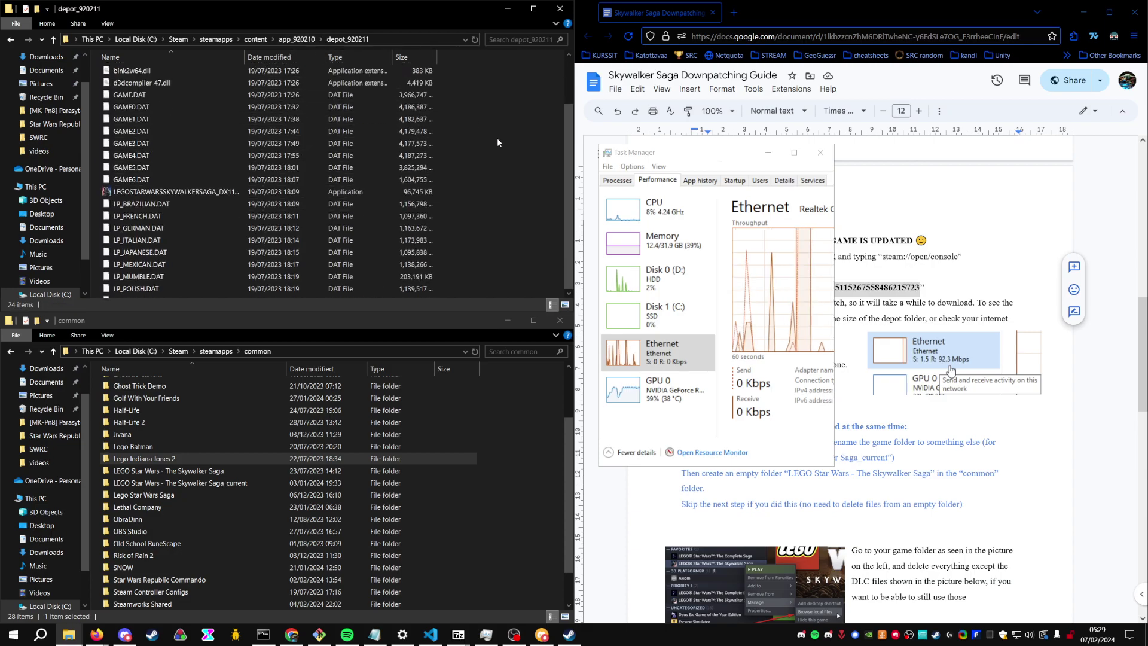
pyautogui.moveTo(531, 274); pyautogui.dragTo(479, 282)
pyautogui.scroll(2, 359, 149)
# - Go back to app_920210, open the properties of the depot_920211 folder and highlight its size in bytes
pyautogui.click(297, 39)
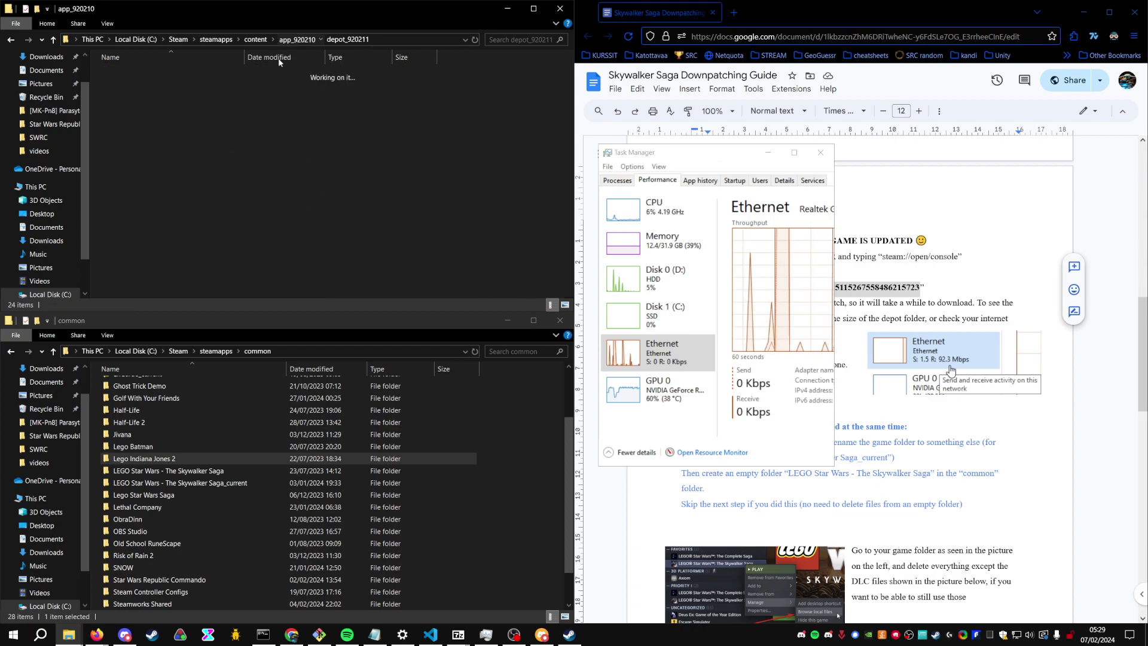
pyautogui.rightClick(168, 74)
pyautogui.click(182, 380)
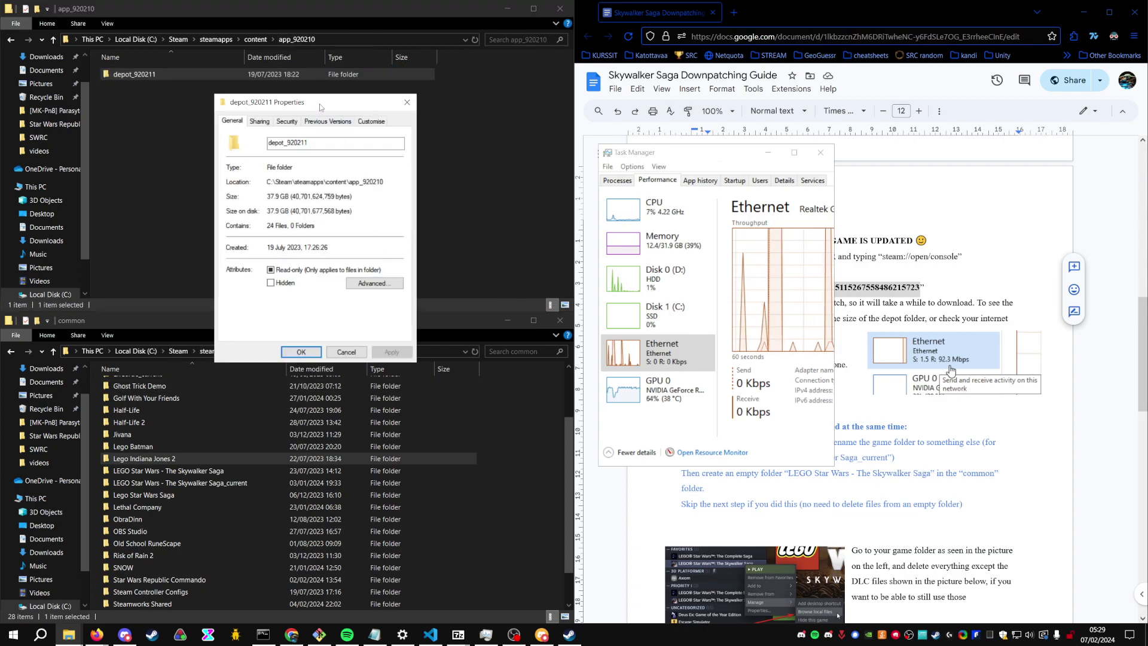
pyautogui.moveTo(329, 101); pyautogui.dragTo(418, 145)
pyautogui.moveTo(381, 239); pyautogui.dragTo(440, 240)
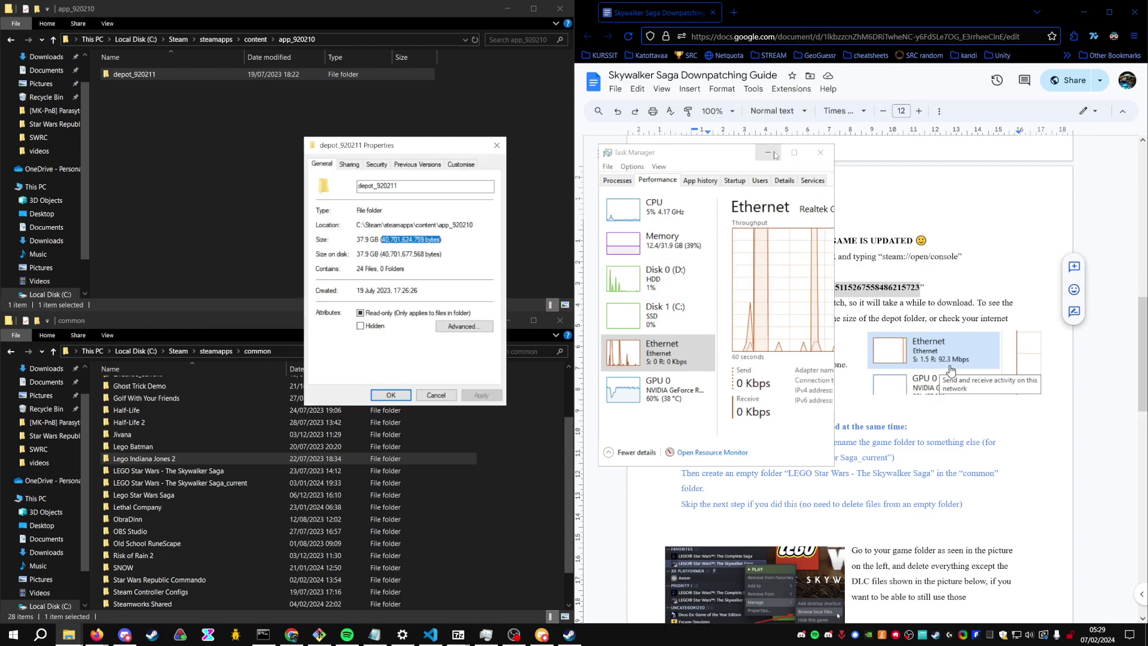
# - Clear away the Task Manager, Steam and depot_920211 properties windows after rechecking the depot's byte size
pyautogui.click(821, 152)
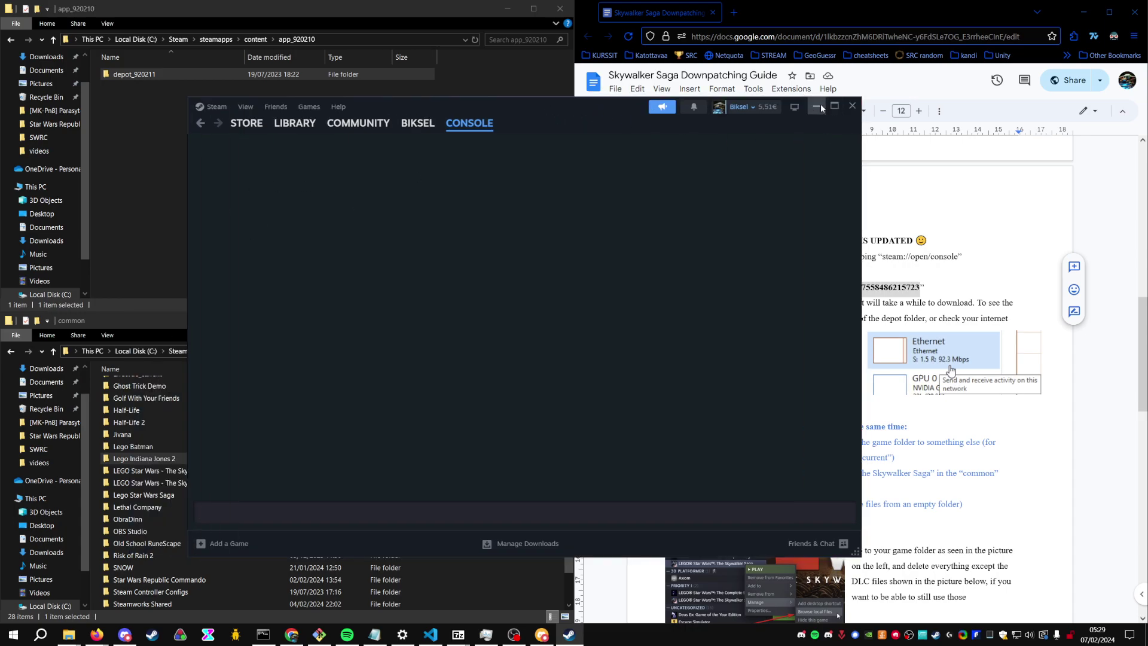
pyautogui.click(816, 107)
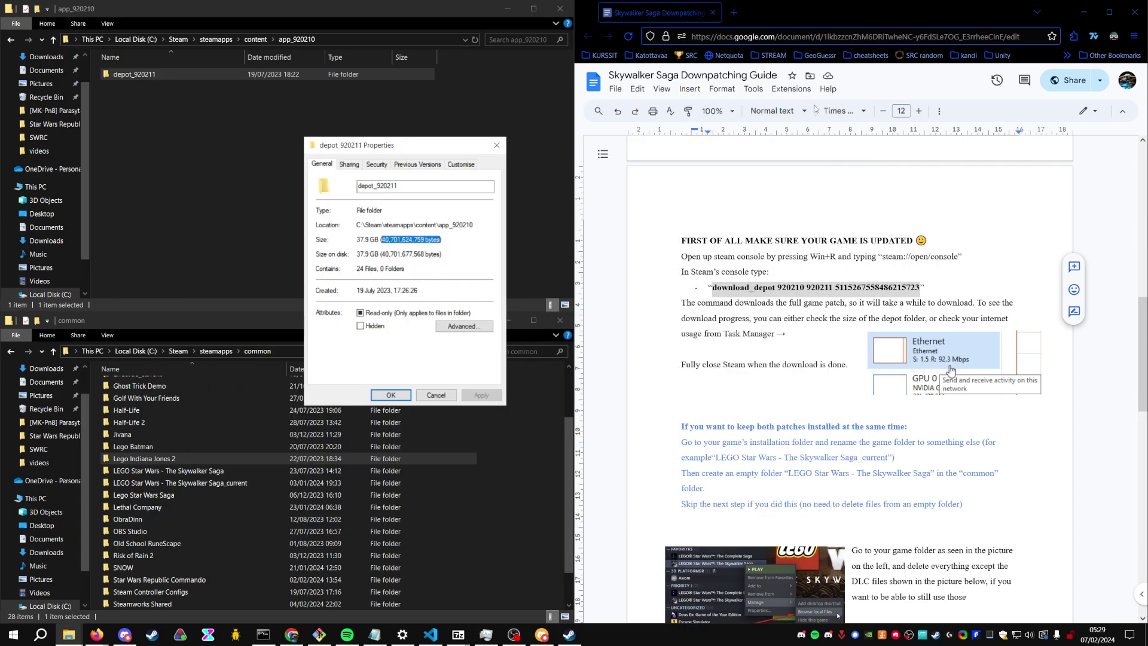
pyautogui.moveTo(380, 240); pyautogui.dragTo(443, 240)
pyautogui.press('Left')
pyautogui.scroll(-4, 951, 370)
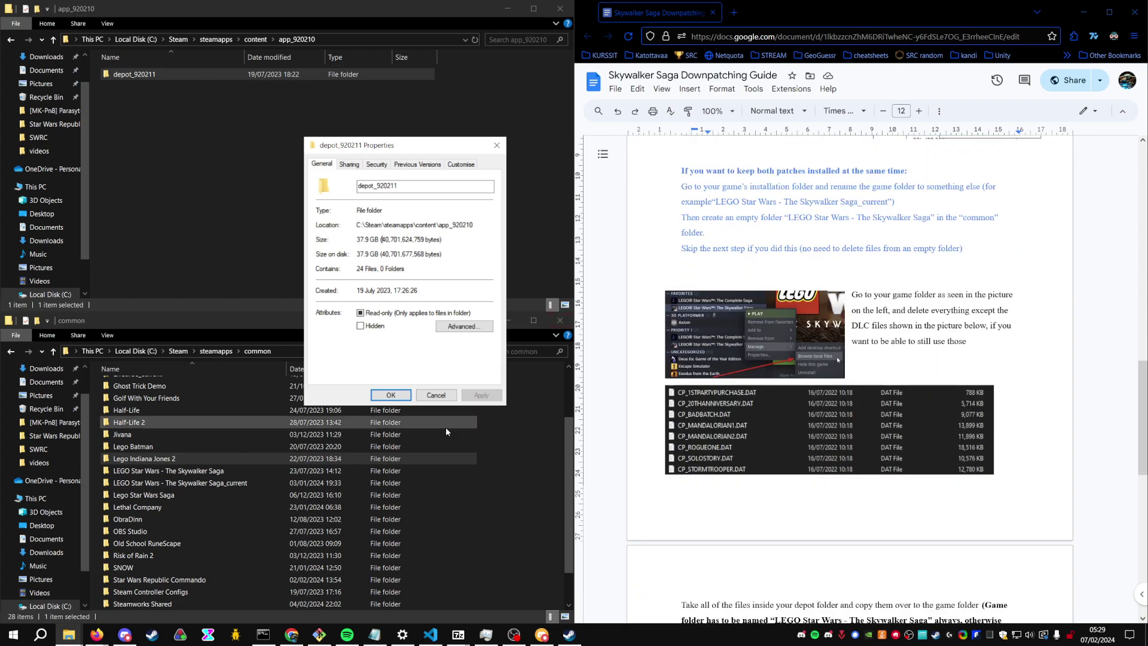
pyautogui.click(446, 396)
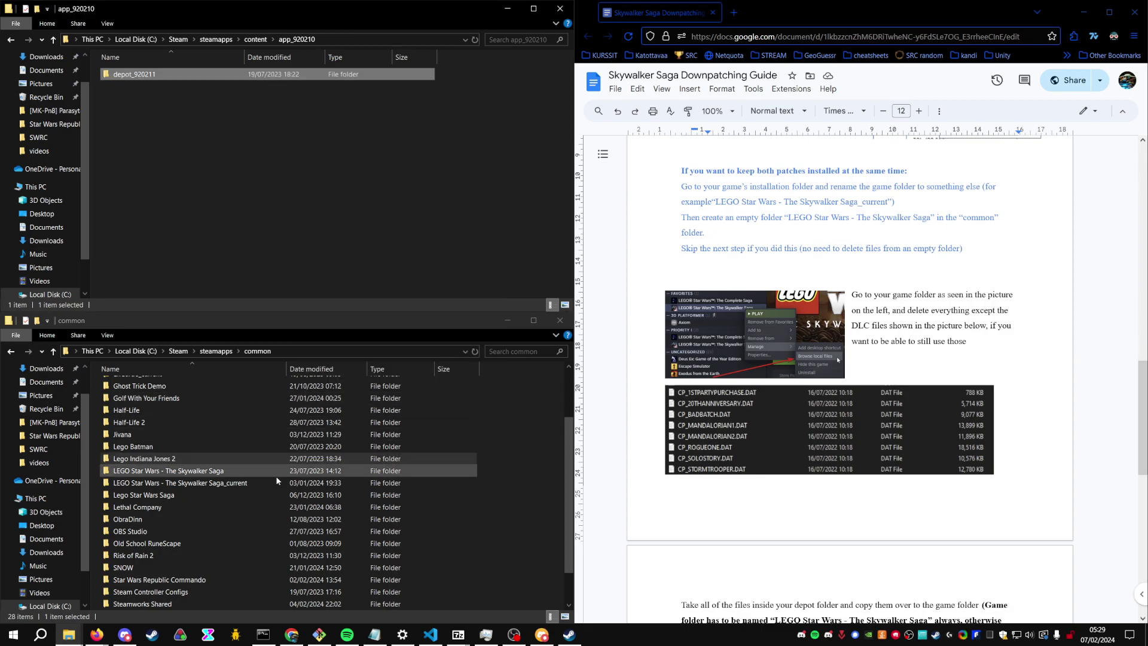
# - Try adding "_current" to the name of the LEGO Star Wars - The Skywalker Saga folder in common, and restore the original name
pyautogui.click(504, 469)
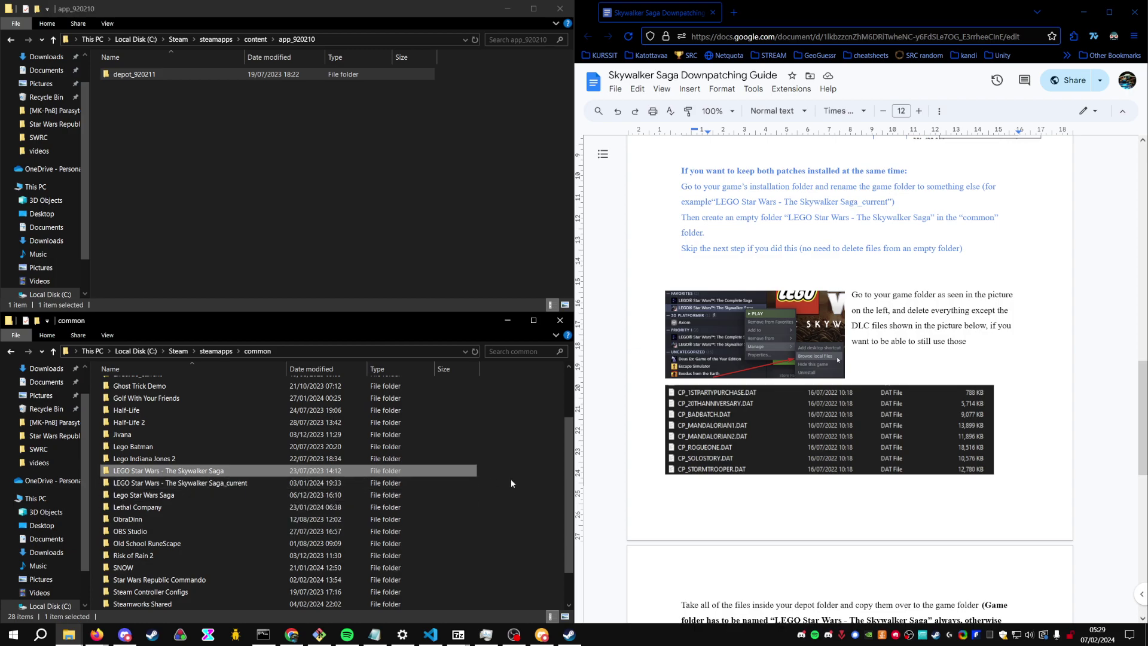
pyautogui.moveTo(511, 482); pyautogui.dragTo(483, 477)
pyautogui.click(119, 472)
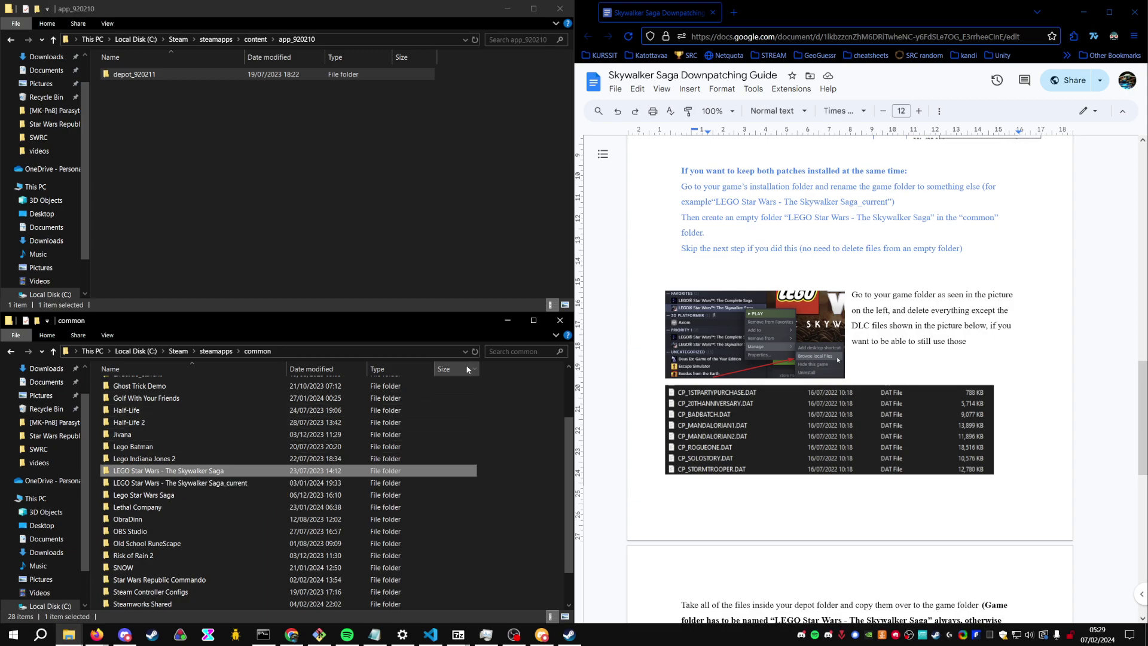
pyautogui.click(231, 471)
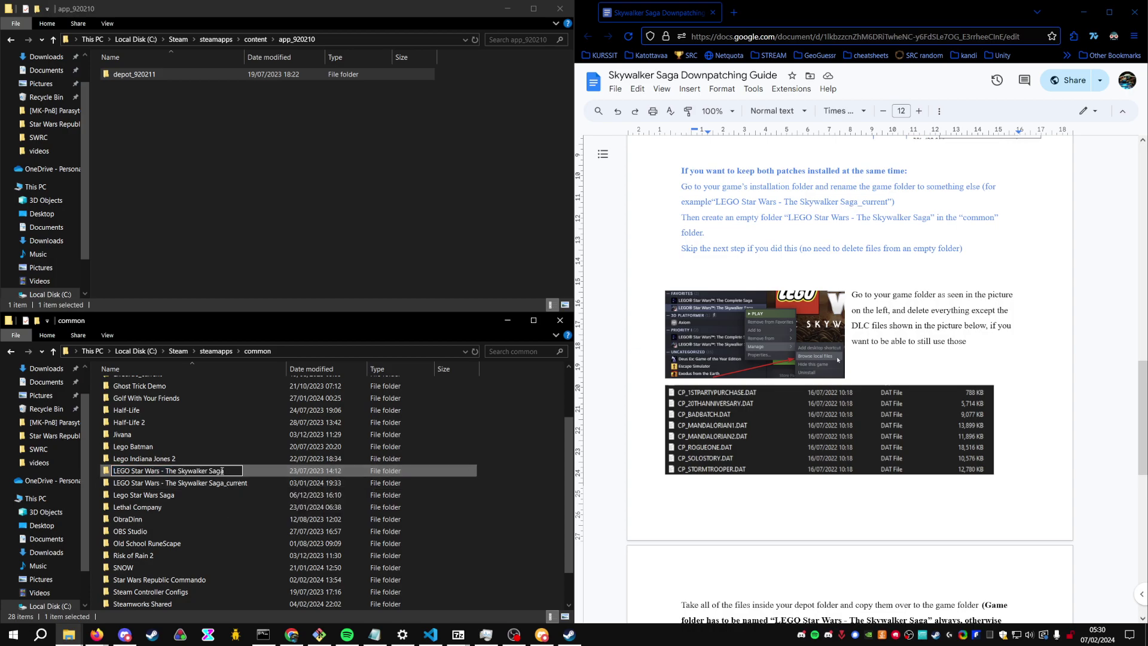
pyautogui.write('_current')
pyautogui.moveTo(248, 471); pyautogui.dragTo(230, 471)
pyautogui.press('BackSpace')
pyautogui.press('Return')
# - Try creating a new folder named "LEGO Star Wars - The Skywalker Saga" in common, and delete it again
pyautogui.click(508, 489)
pyautogui.rightClick(508, 490)
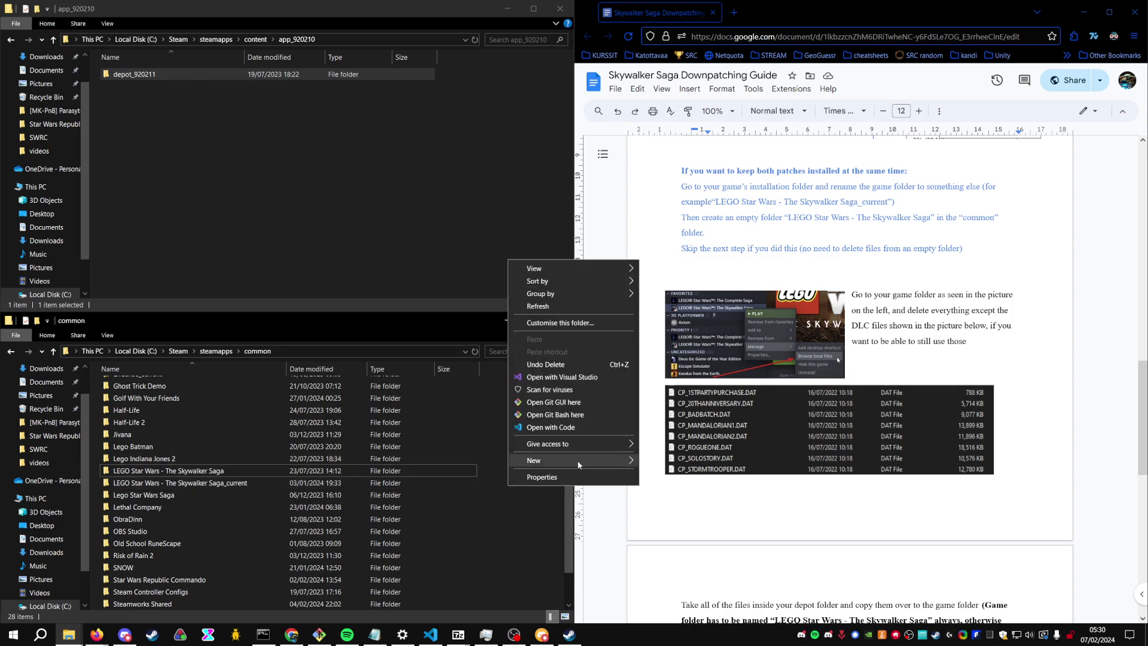
pyautogui.moveTo(595, 461)
pyautogui.click(696, 463)
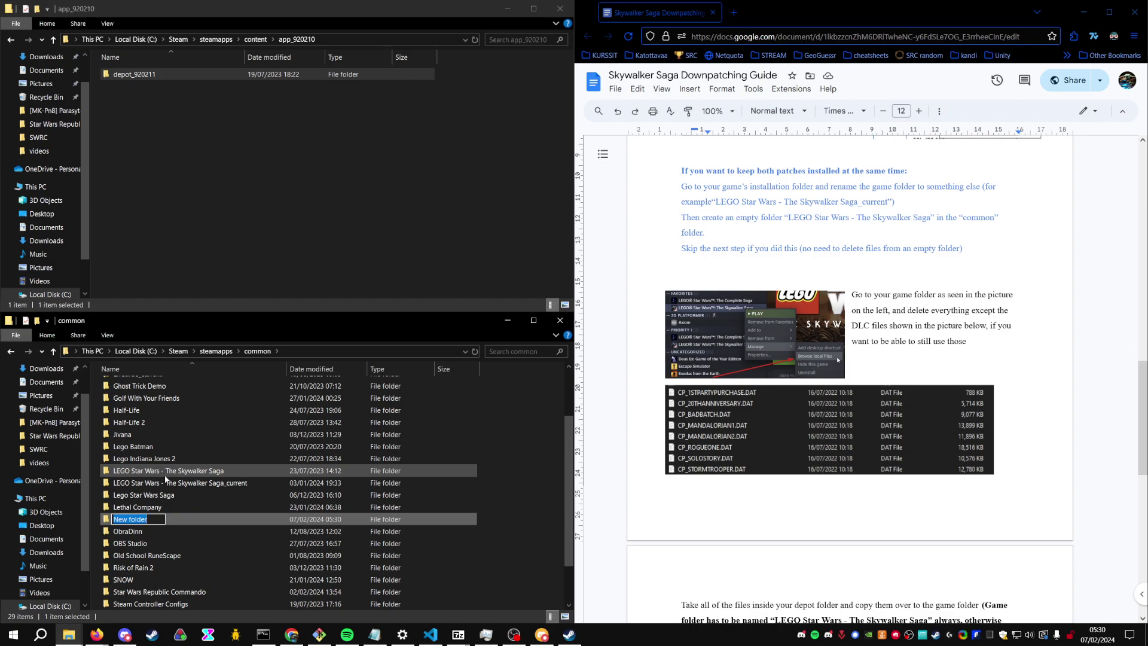
pyautogui.write('LEGO')
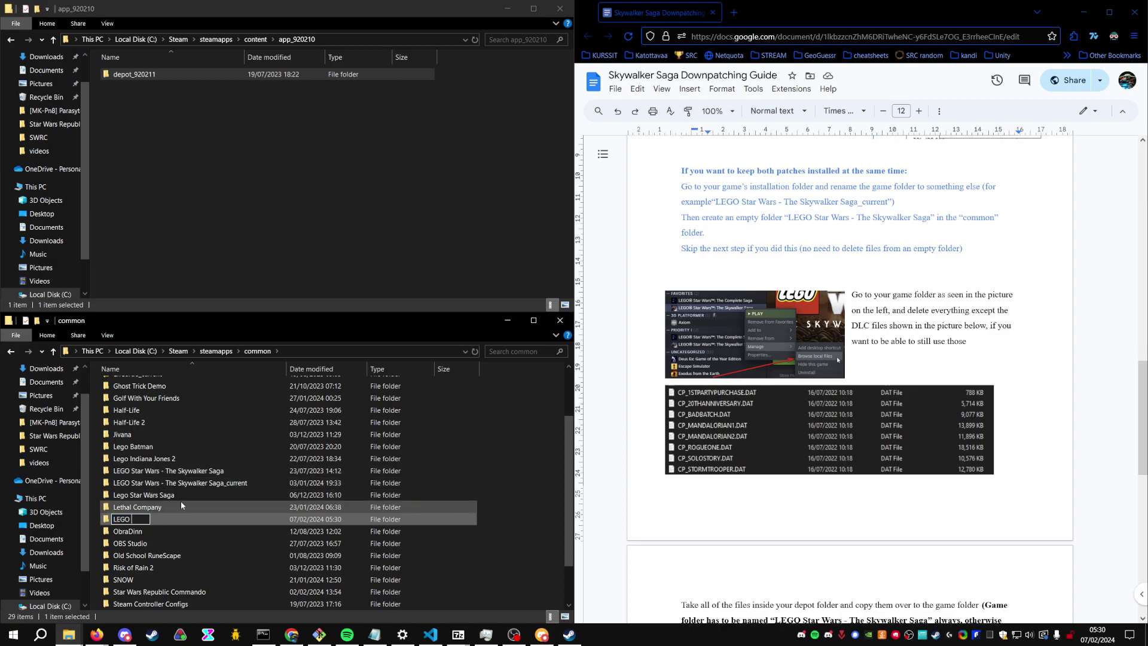
pyautogui.write(' Star Wars - The Skywalker Saga')
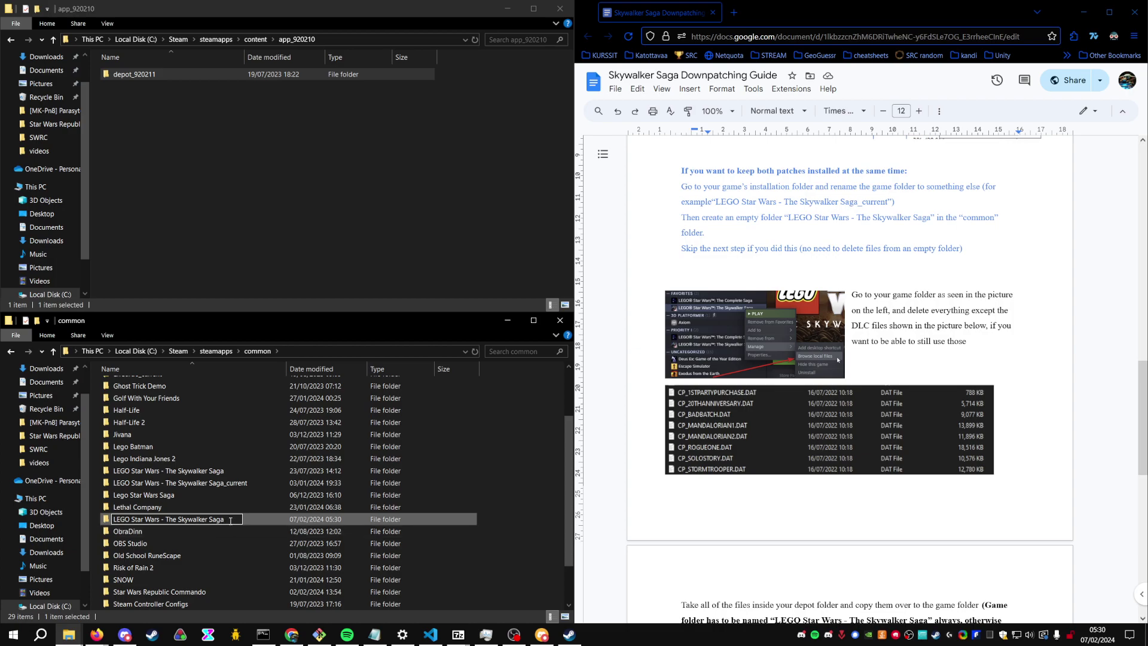
pyautogui.press('Escape')
pyautogui.press('Delete')
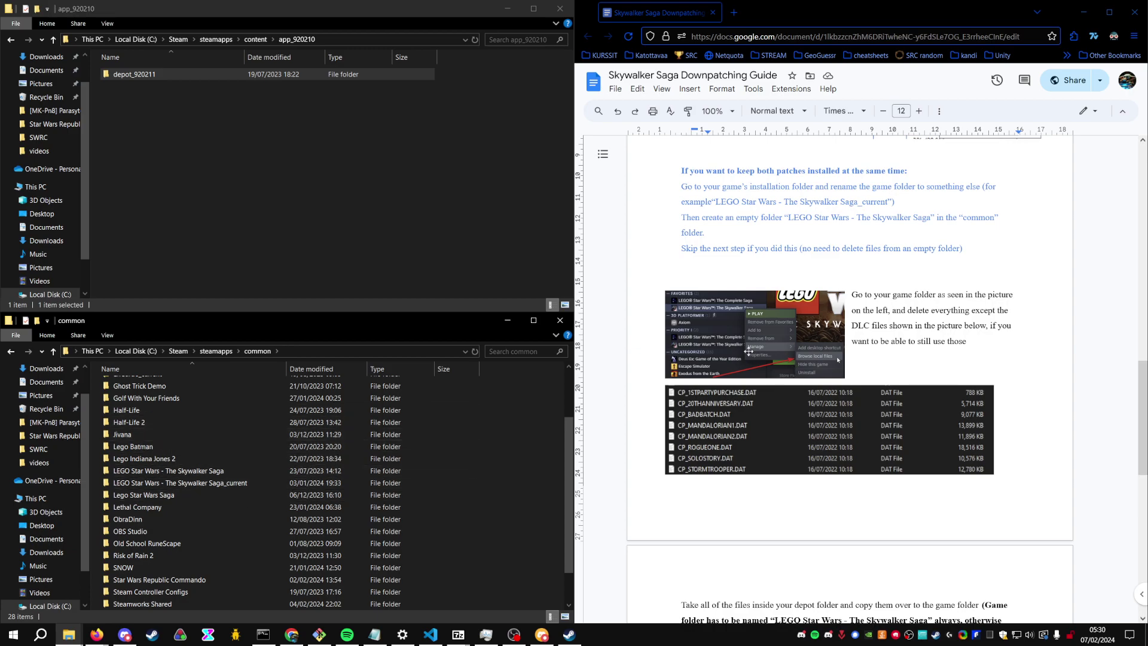
# - Open the LEGO Star Wars - The Skywalker Saga folder and highlight the DLC files from CP_1STPARTYPURCHASE.DAT to CP_STORMTROOPER.DAT
pyautogui.scroll(-1, 787, 319)
pyautogui.scroll(1, 787, 321)
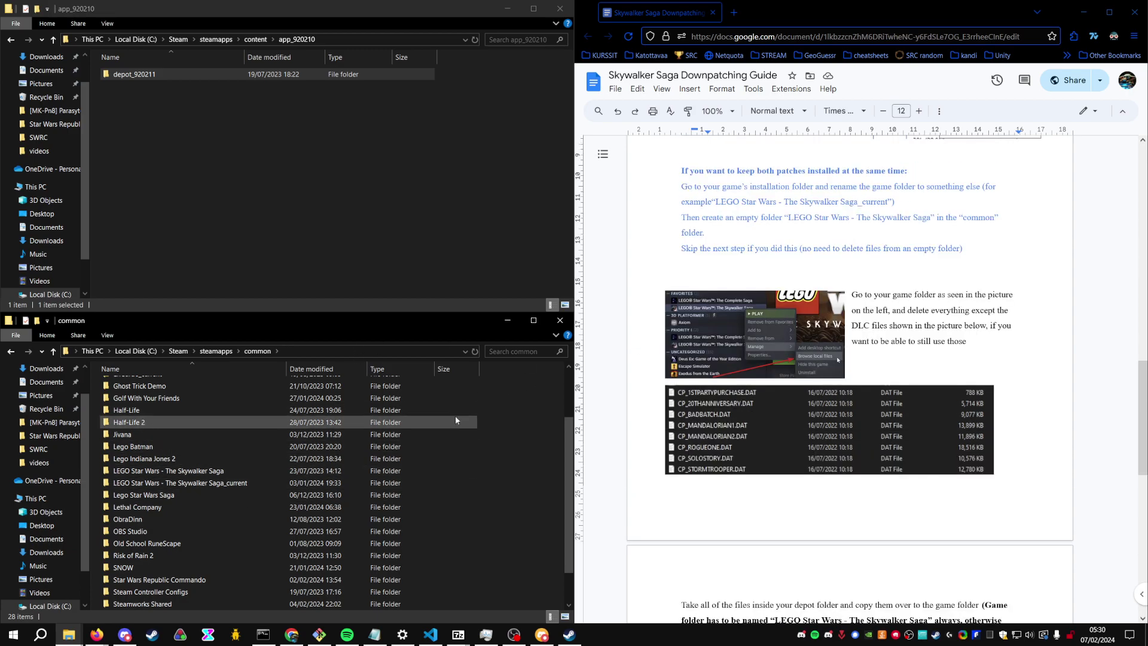
pyautogui.doubleClick(272, 469)
pyautogui.scroll(5, 460, 474)
pyautogui.click(155, 422)
pyautogui.keyDown('shift'); pyautogui.click(247, 507); pyautogui.keyUp('shift')
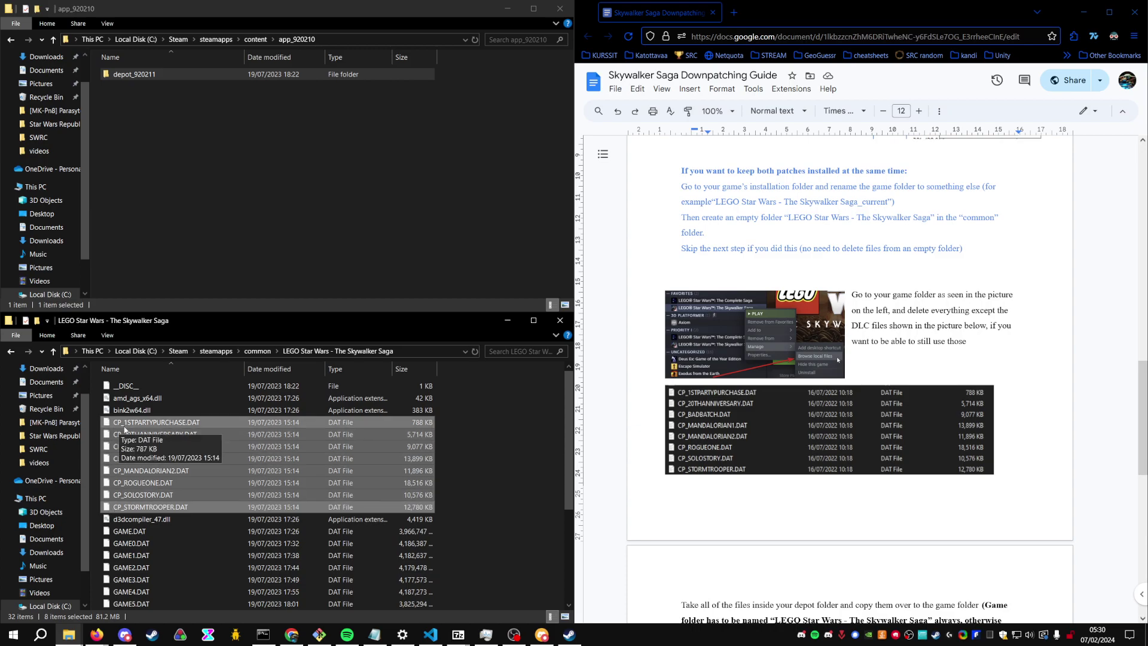
pyautogui.scroll(-1, 221, 479)
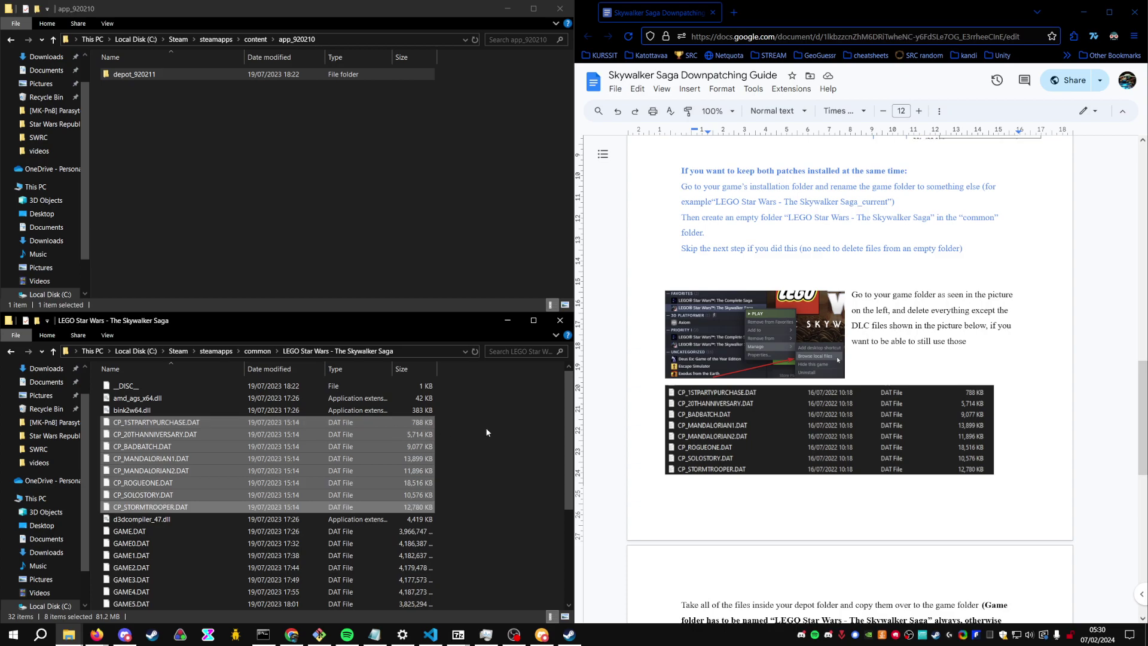
# - Select all game files except the CP_ DLC files, bring up their file actions, and clear the selection without deleting anything
pyautogui.click(486, 428)
pyautogui.scroll(-3, 486, 430)
pyautogui.click(179, 604)
pyautogui.scroll(4, 308, 551)
pyautogui.keyDown('shift'); pyautogui.click(179, 518); pyautogui.keyUp('shift')
pyautogui.keyDown('ctrl'); pyautogui.click(166, 385); pyautogui.keyUp('ctrl')
pyautogui.keyDown('ctrl'); pyautogui.click(166, 397); pyautogui.keyUp('ctrl')
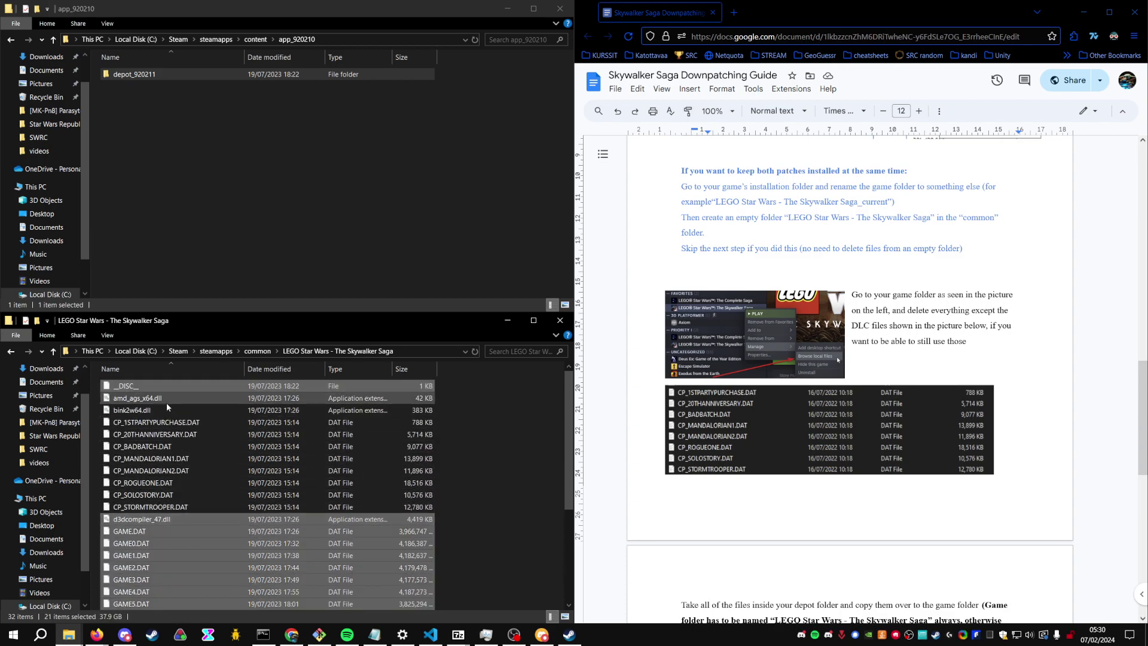
pyautogui.keyDown('ctrl'); pyautogui.click(166, 410); pyautogui.keyUp('ctrl')
pyautogui.scroll(-5, 239, 478)
pyautogui.rightClick(172, 494)
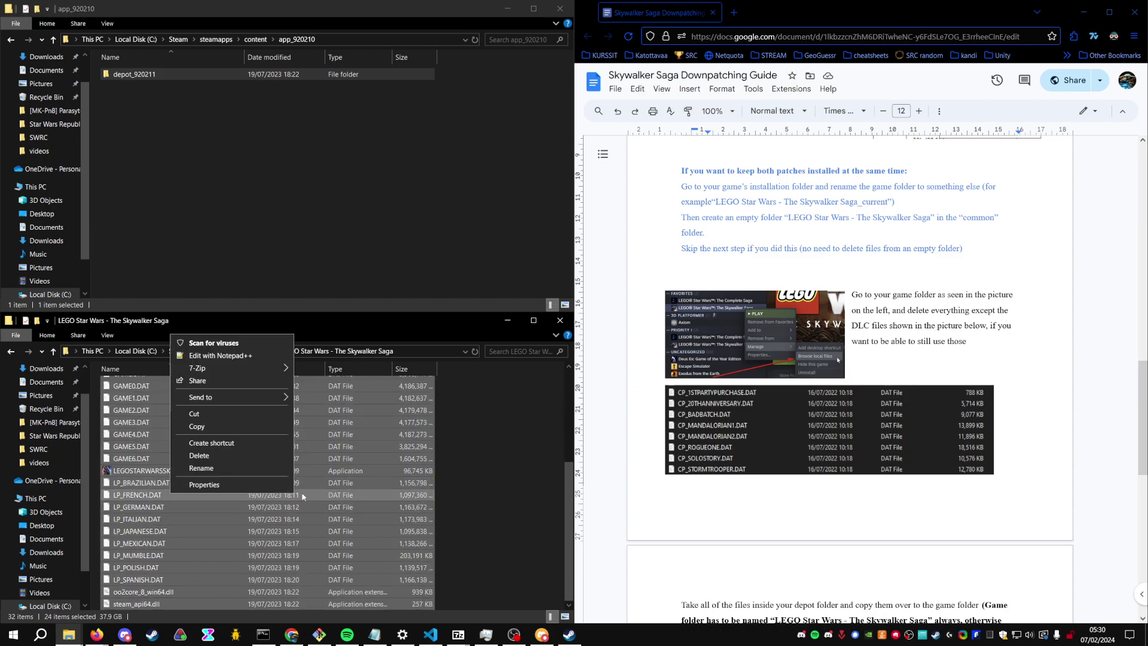
pyautogui.click(487, 438)
# - Exit Steam completely so that it no longer runs in the background
pyautogui.scroll(2, 487, 438)
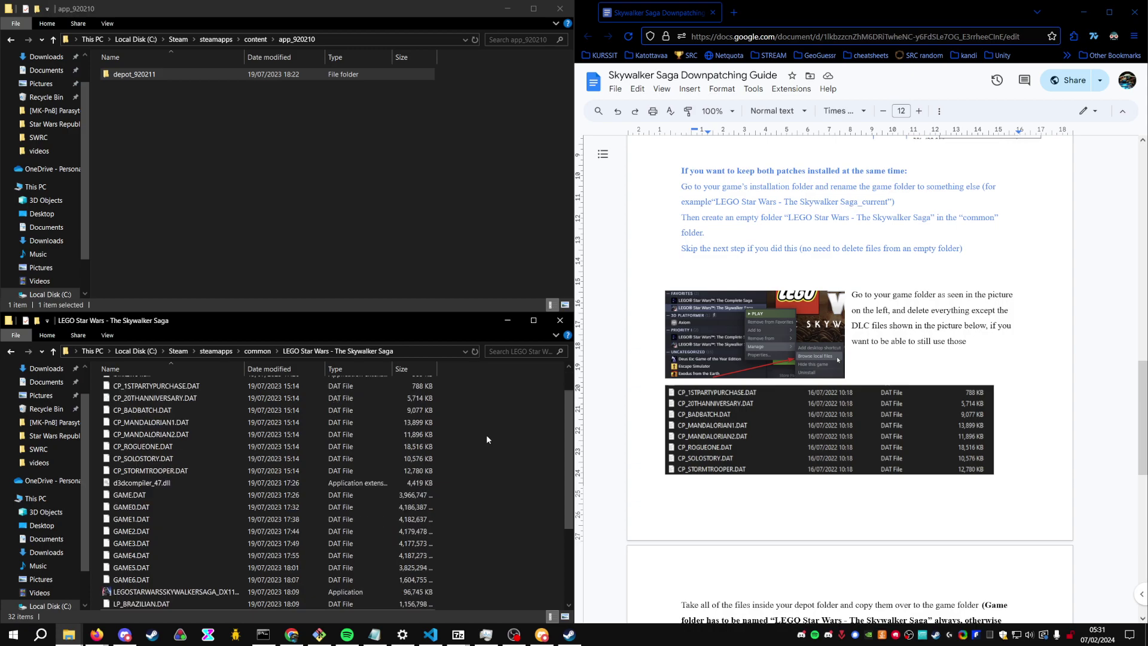
pyautogui.scroll(-2, 486, 439)
pyautogui.rightClick(570, 635)
pyautogui.click(577, 638)
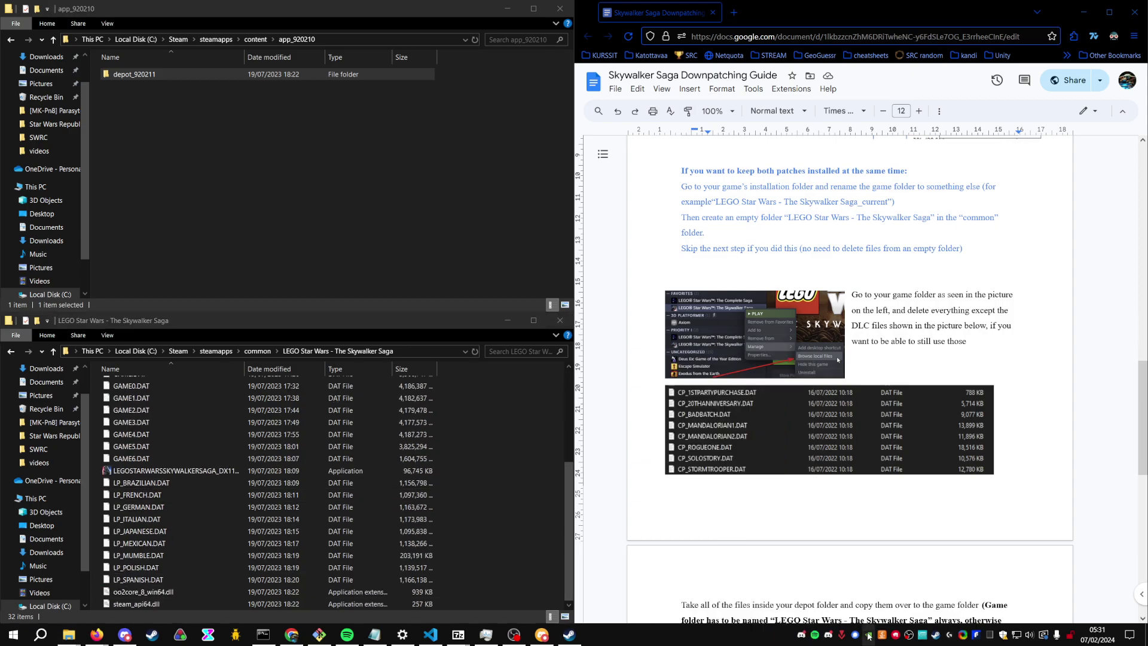
pyautogui.rightClick(935, 634)
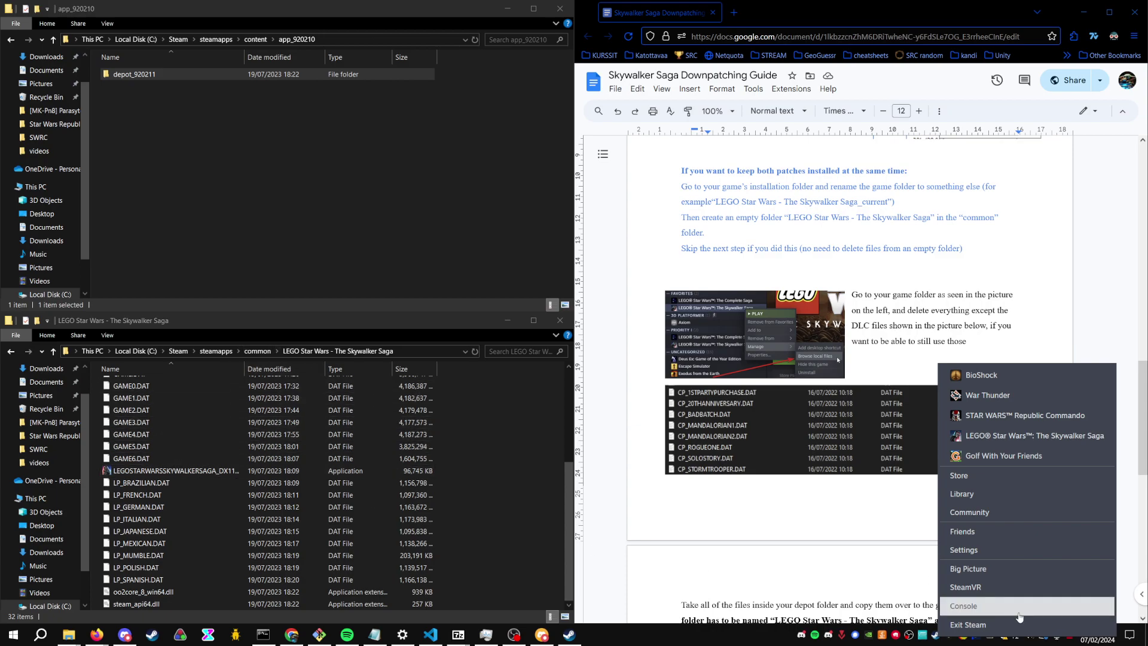
pyautogui.click(1006, 632)
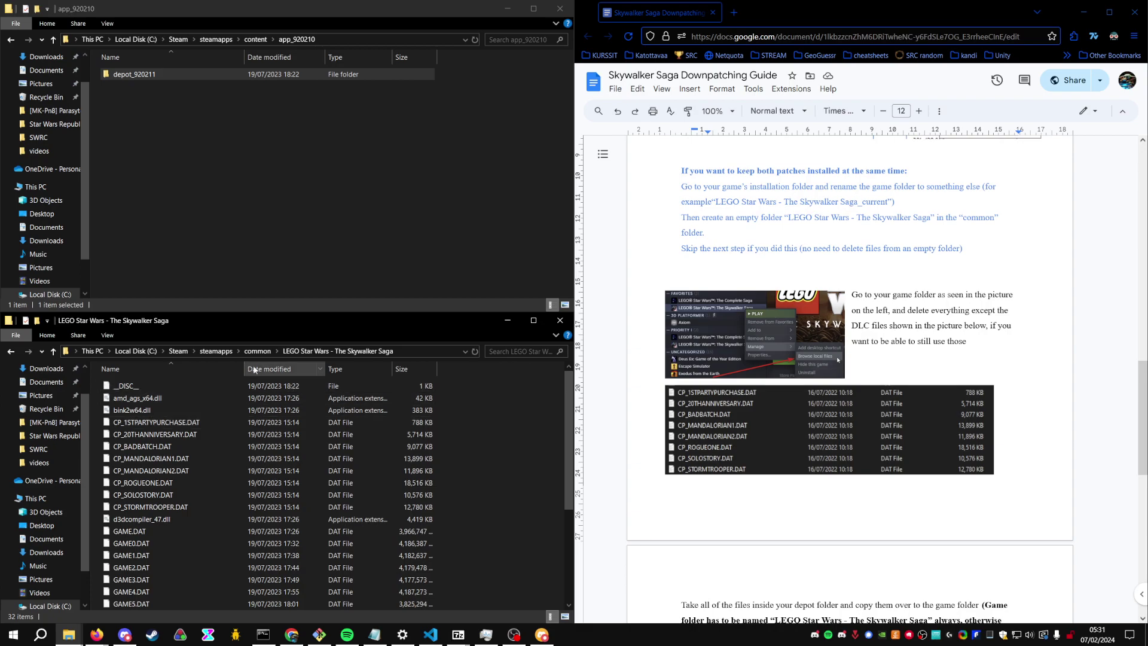
# - Return to the common folder, view the properties of the depot_920211 folder and dismiss them
pyautogui.click(255, 353)
pyautogui.scroll(2, 461, 454)
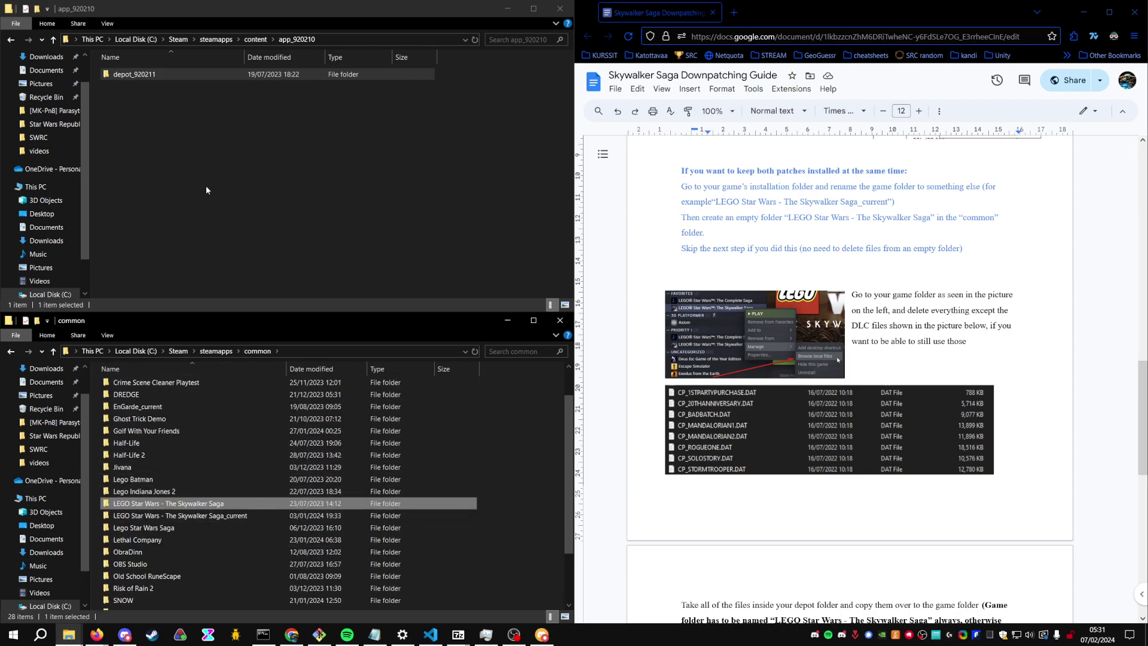
pyautogui.rightClick(159, 78)
pyautogui.click(274, 370)
pyautogui.moveTo(285, 120); pyautogui.dragTo(361, 174)
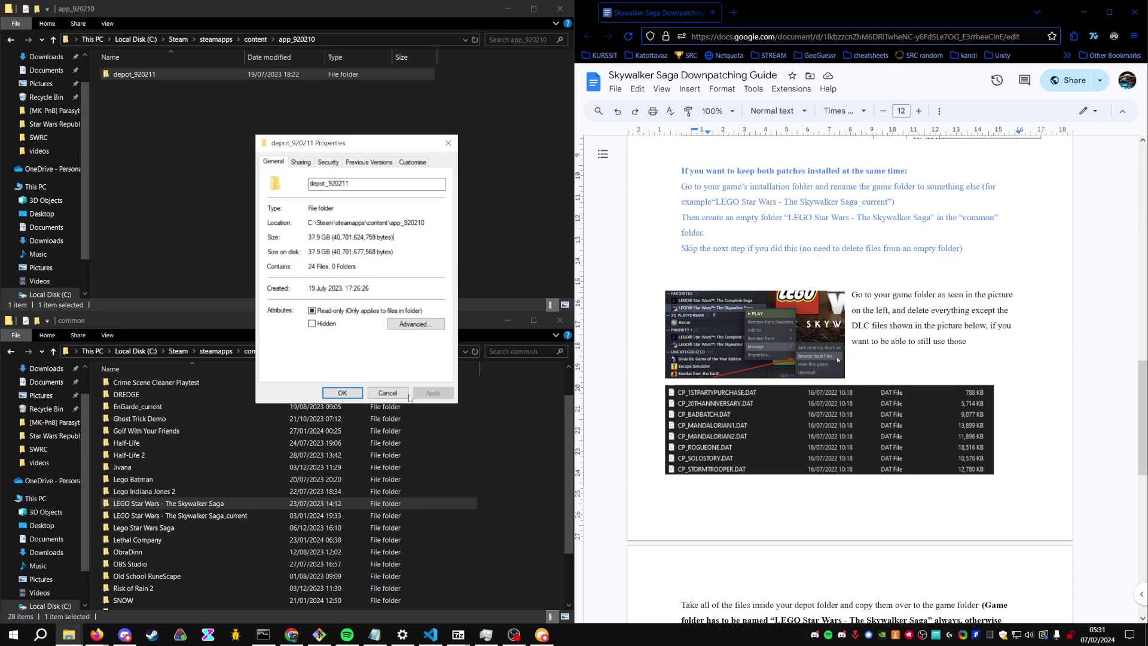
pyautogui.click(387, 392)
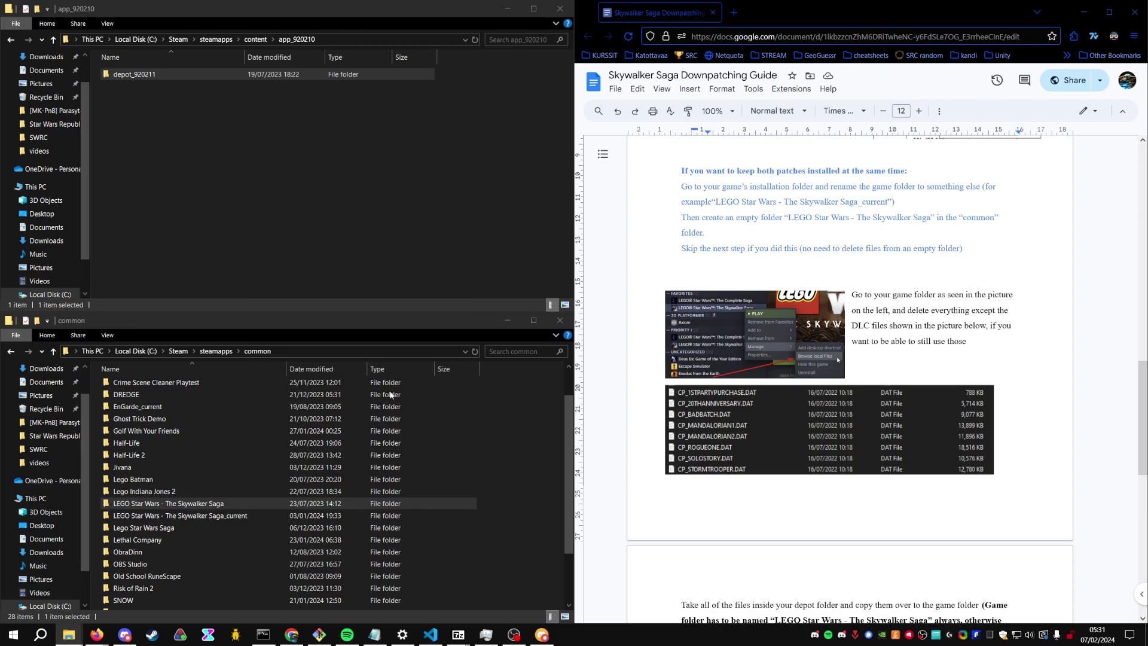
# - Open the depot_920211 folder and copy all of its files
pyautogui.doubleClick(182, 73)
pyautogui.scroll(-2, 509, 202)
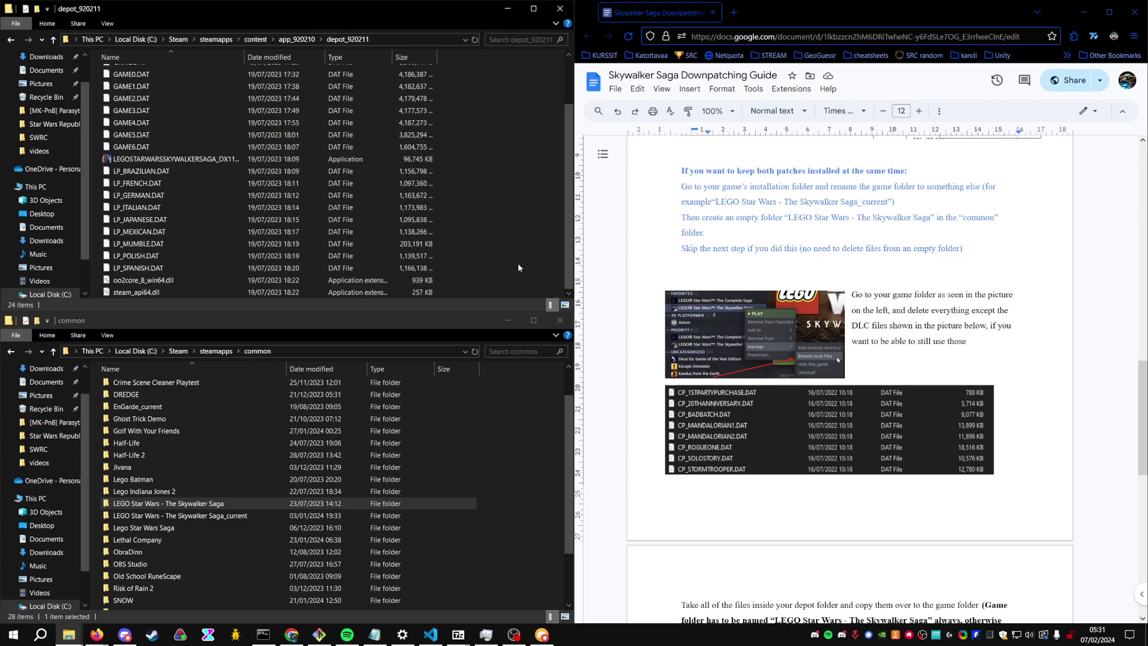
pyautogui.hotkey('ctrl', 'a')
pyautogui.rightClick(364, 207)
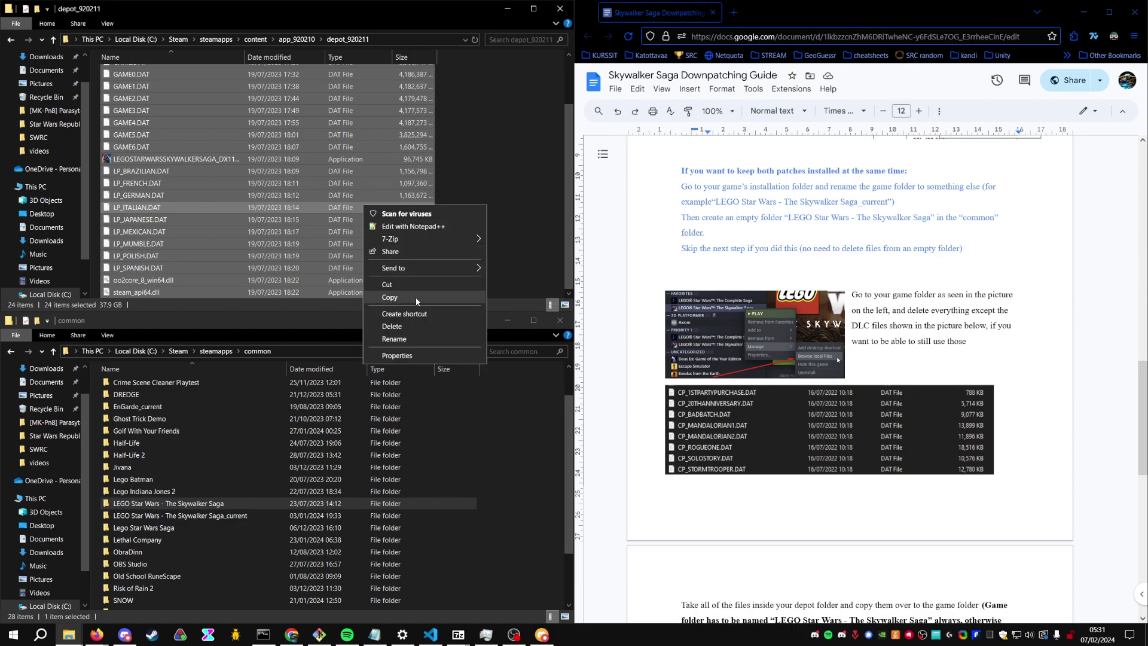
pyautogui.click(414, 296)
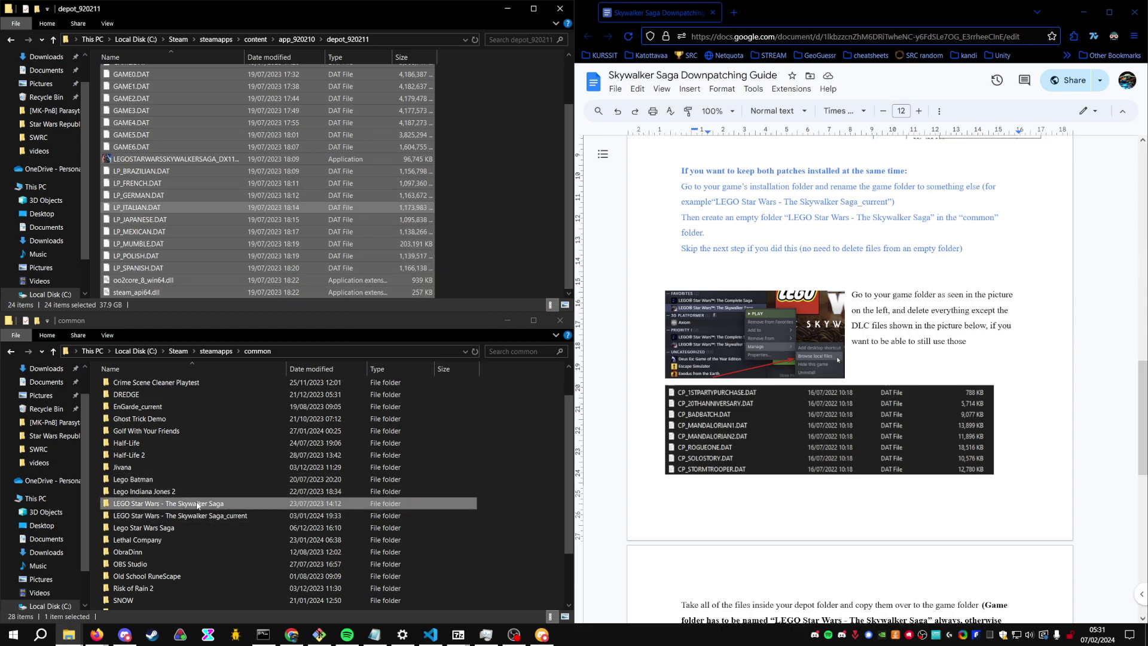
# - Open the LEGO Star Wars - The Skywalker Saga folder, bring up the paste option, and go back to common without pasting
pyautogui.doubleClick(218, 504)
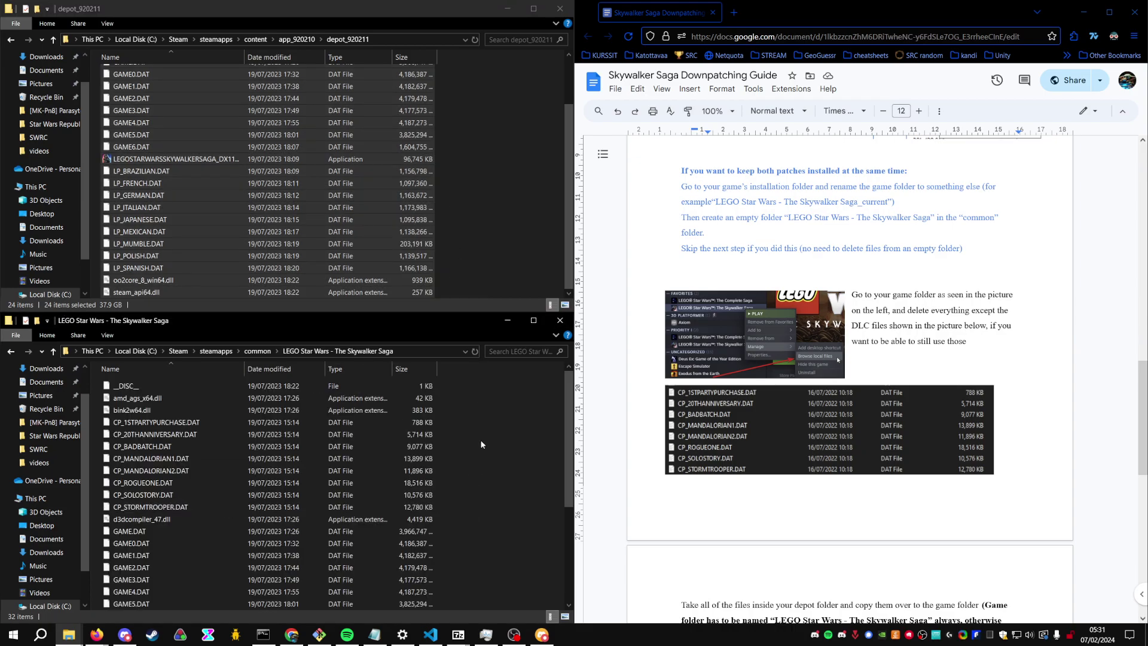
pyautogui.rightClick(467, 439)
pyautogui.click(499, 310)
pyautogui.rightClick(451, 501)
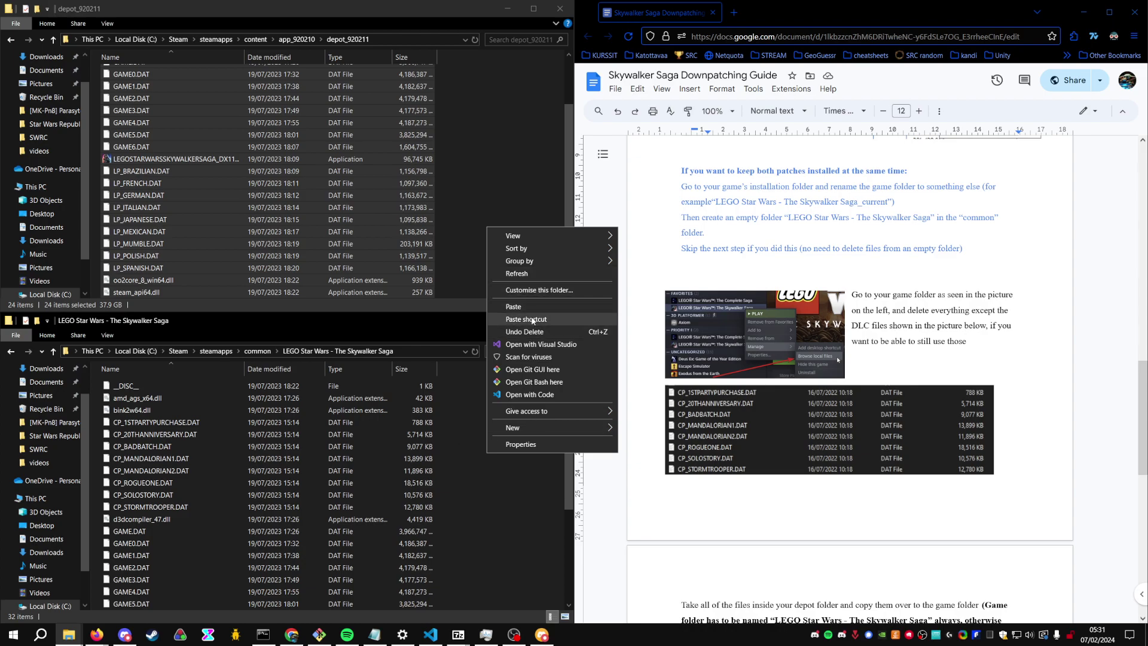
pyautogui.click(252, 354)
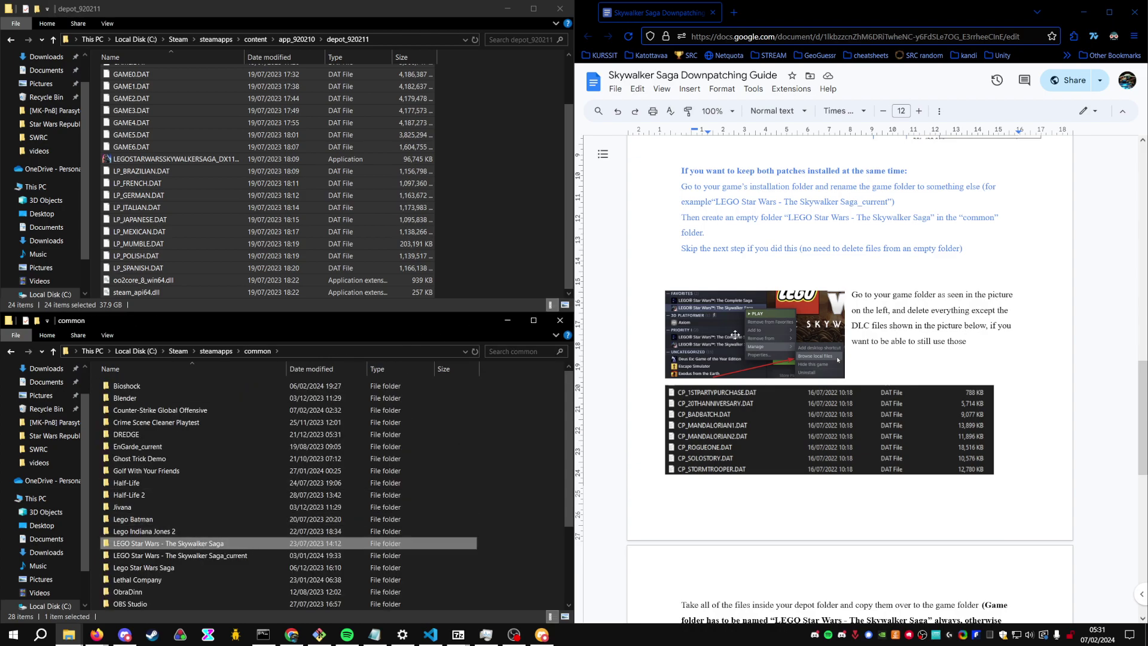
# - Go up to steamapps and open appmanifest_920210.acf in Visual Studio Code, placing the editor so its contents can be read
pyautogui.scroll(-4, 735, 335)
pyautogui.click(220, 354)
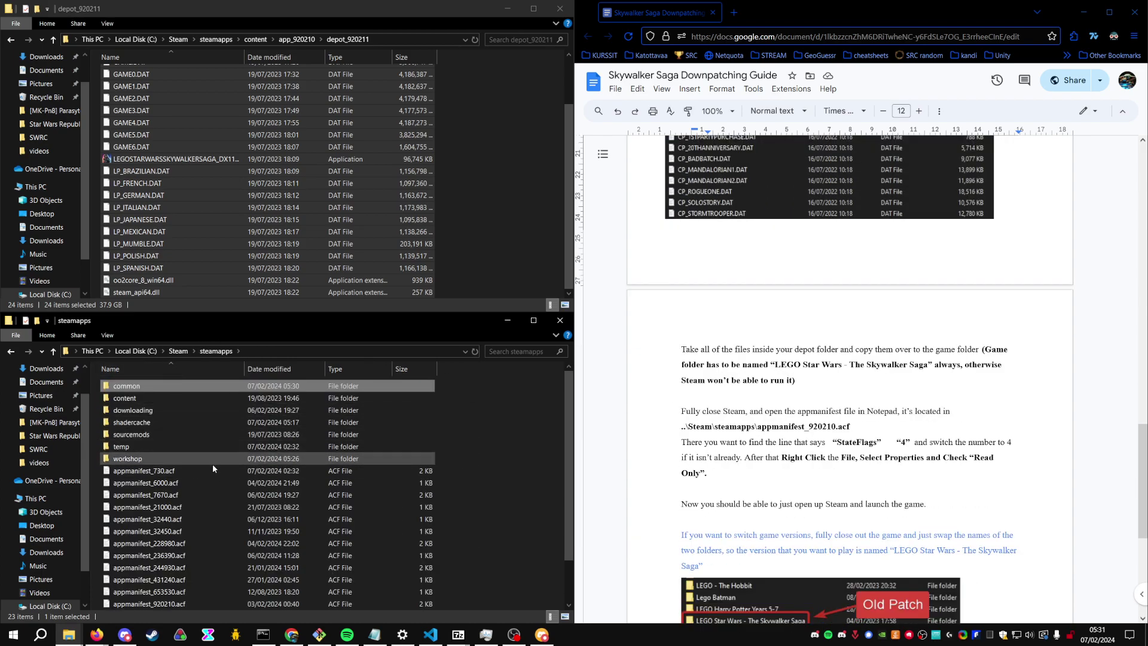
pyautogui.scroll(-1, 207, 496)
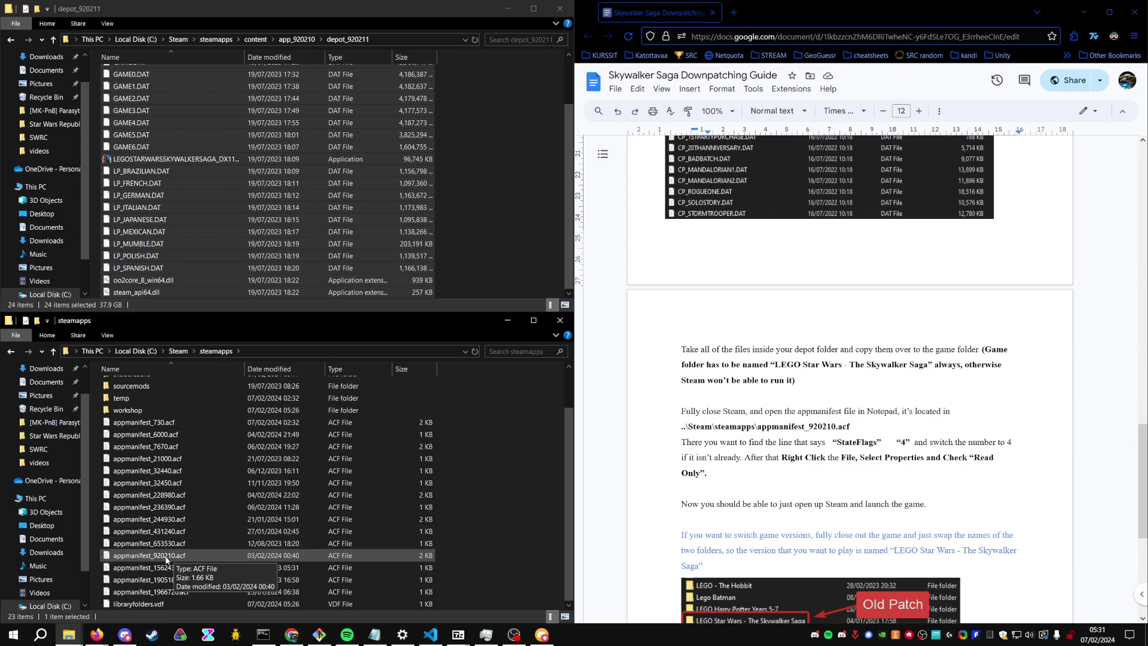
pyautogui.click(163, 557)
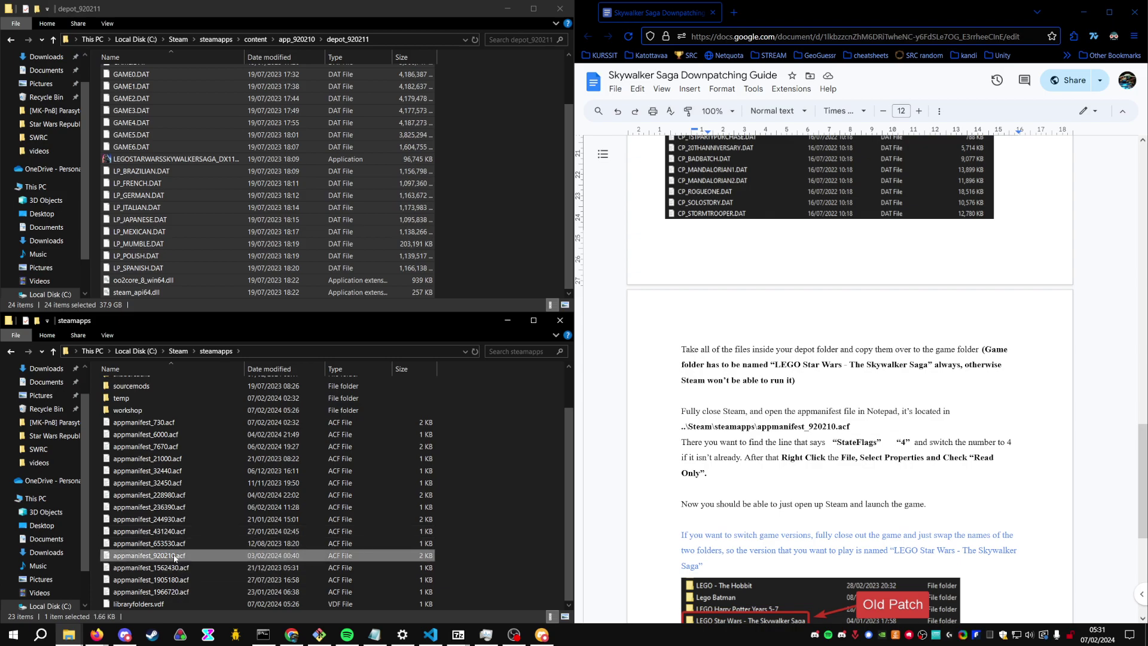
pyautogui.rightClick(173, 555)
pyautogui.click(253, 374)
pyautogui.moveTo(698, 6); pyautogui.dragTo(698, 101)
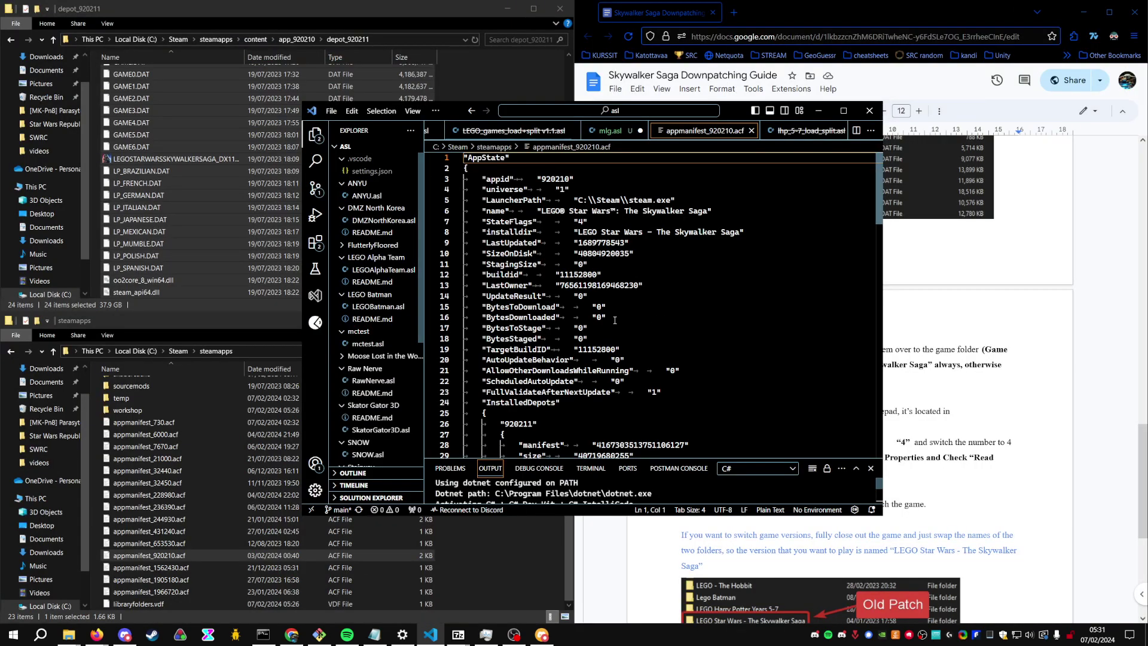
# - Highlight the StateFlags line and its value in appmanifest_920210.acf to check it against the guide, and close the editor
pyautogui.moveTo(624, 221); pyautogui.dragTo(479, 223)
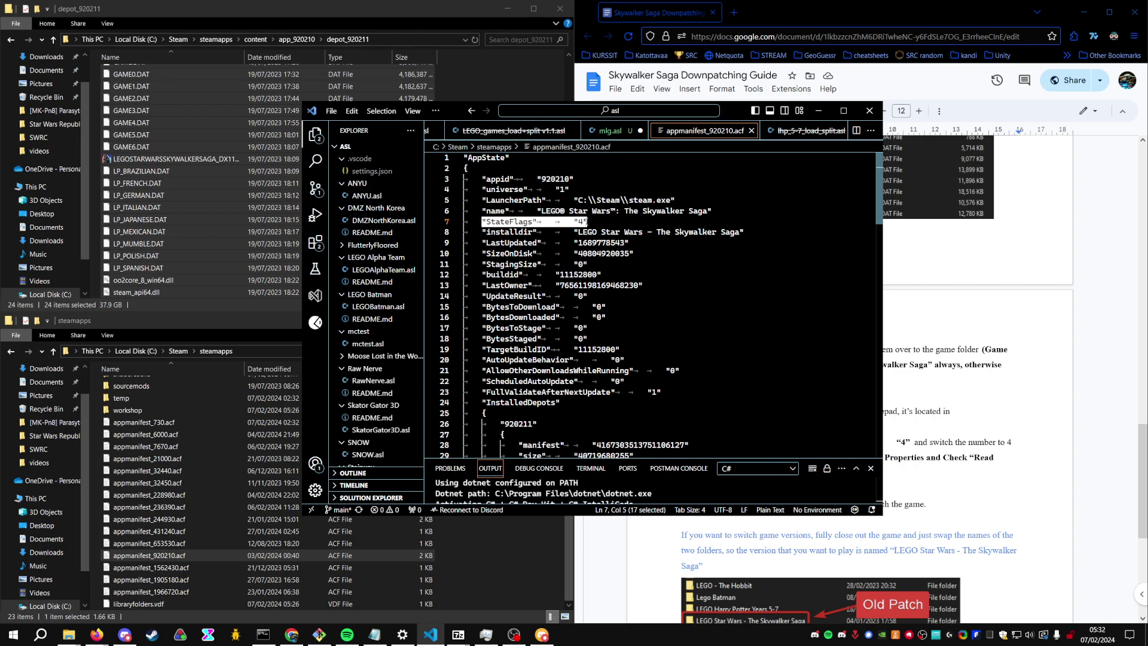
pyautogui.click(580, 221)
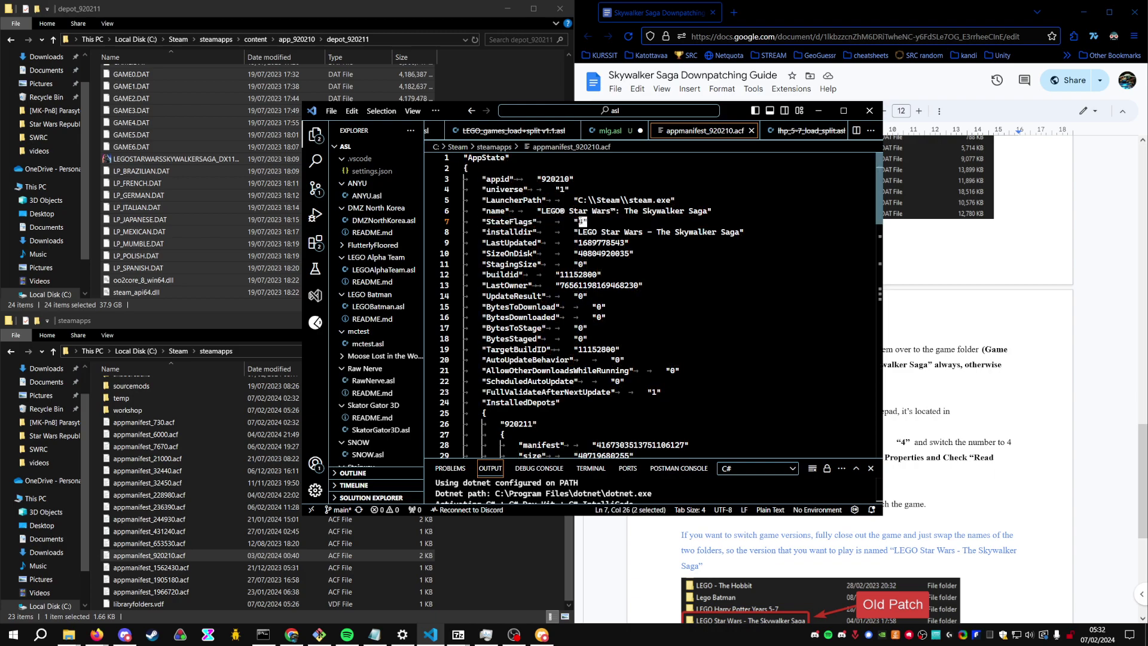
pyautogui.hotkey('shift', 'Left')
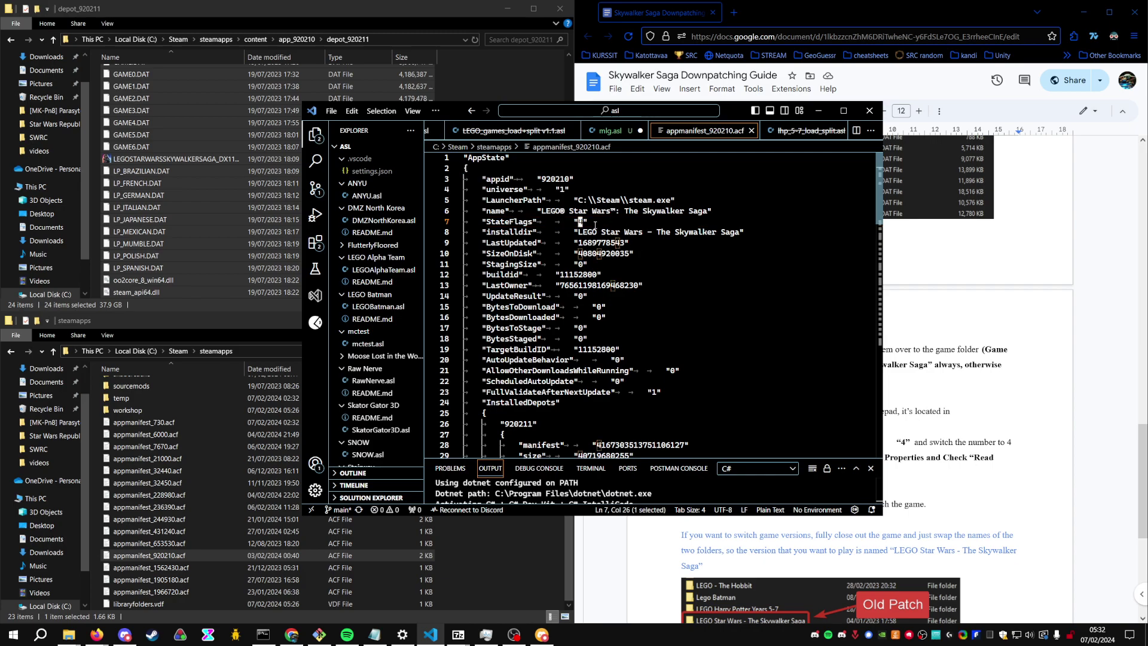
pyautogui.click(589, 223)
pyautogui.moveTo(589, 223); pyautogui.dragTo(432, 274)
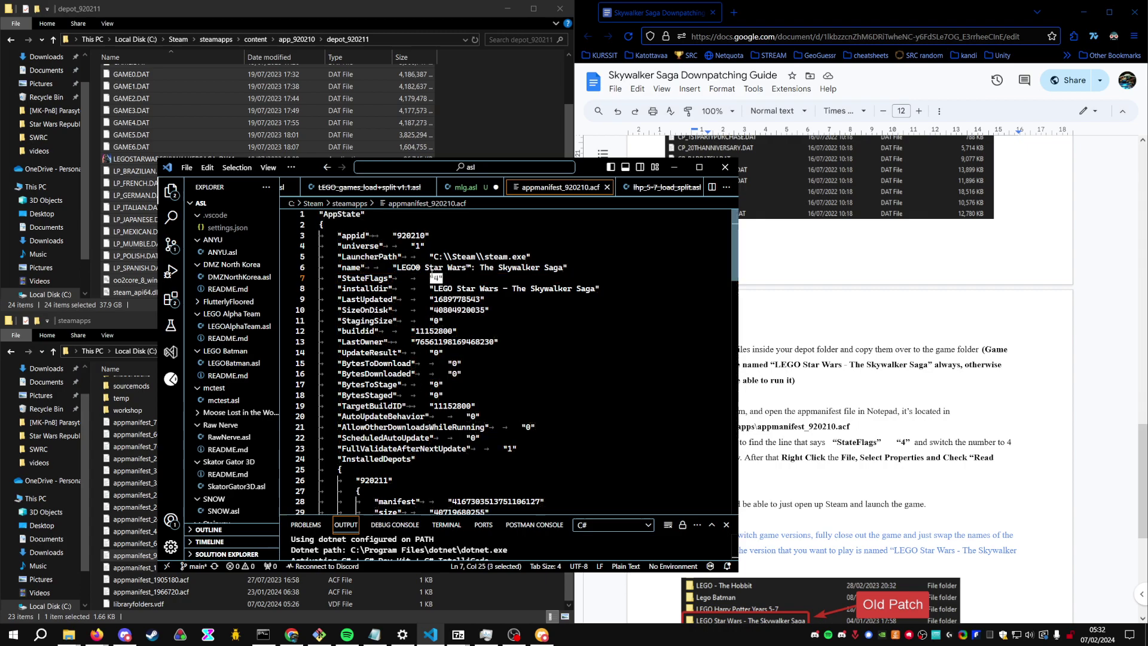
pyautogui.click(725, 167)
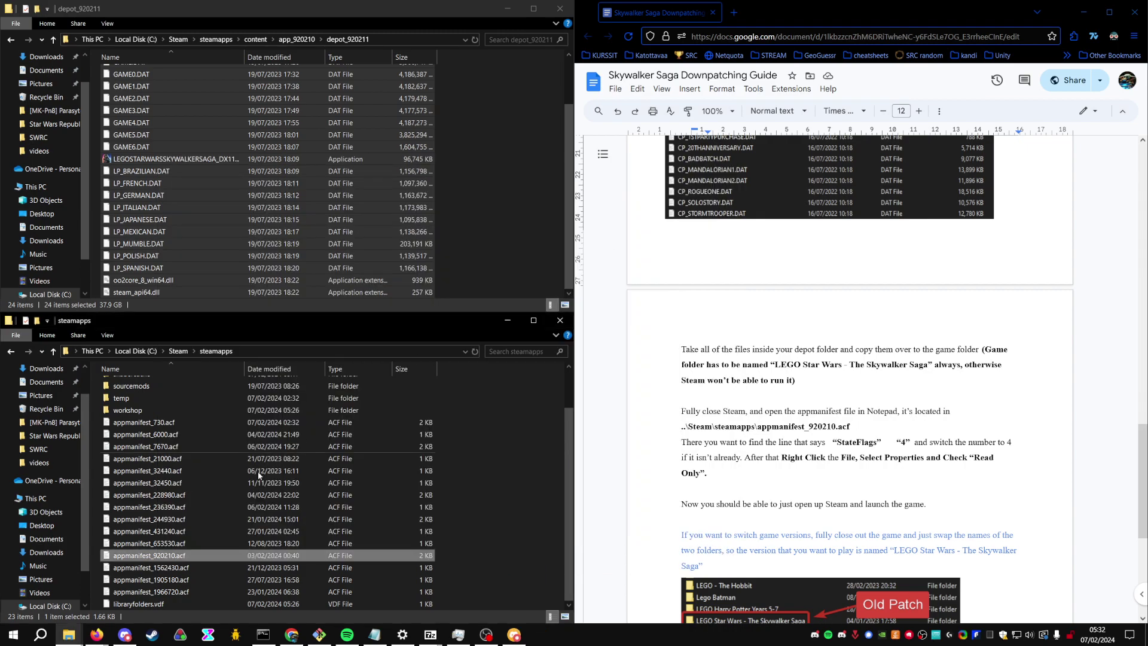
# - Apply the read-only attribute to appmanifest_920210.acf in its properties, and reopen the properties to check it
pyautogui.rightClick(185, 557)
pyautogui.click(210, 553)
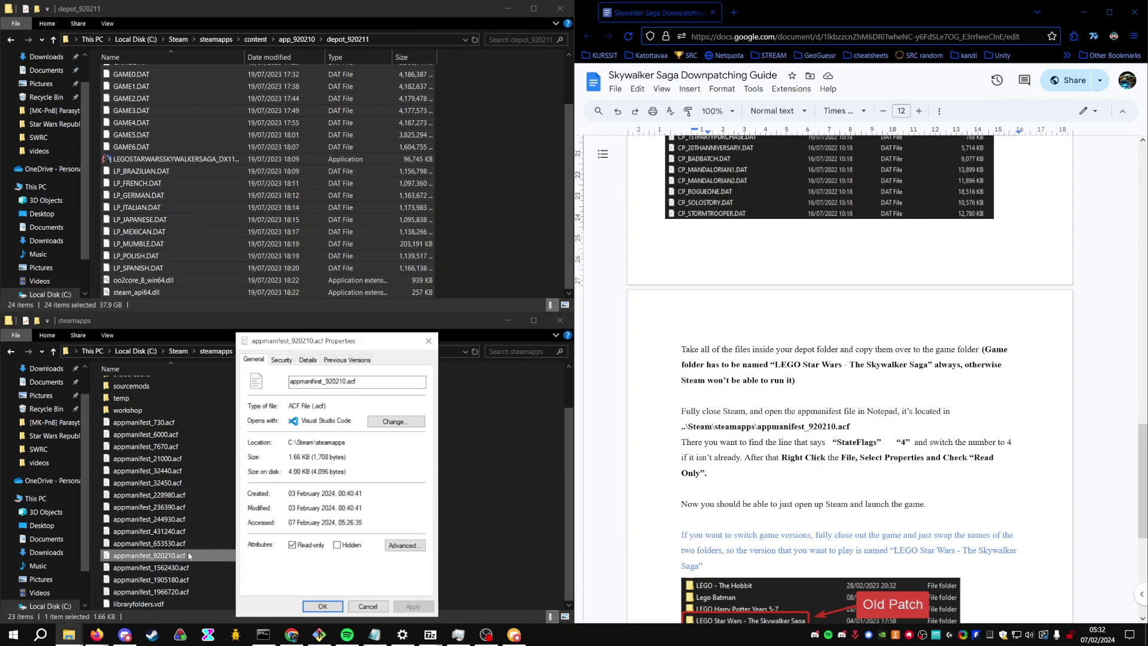
pyautogui.moveTo(330, 344); pyautogui.dragTo(391, 220)
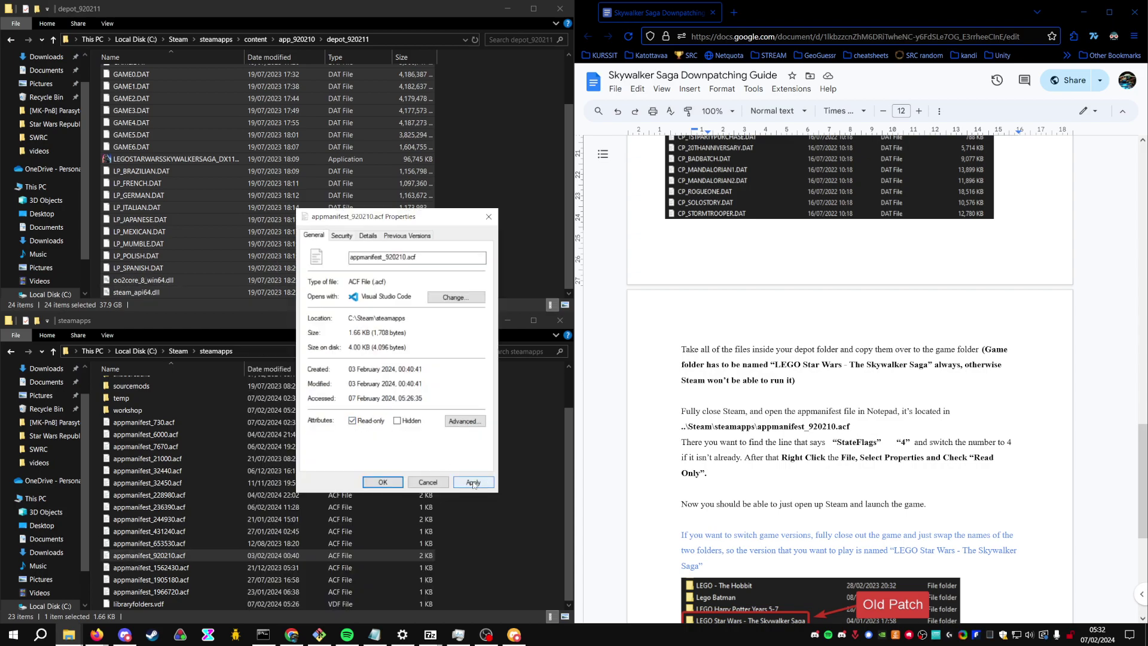
pyautogui.click(468, 487)
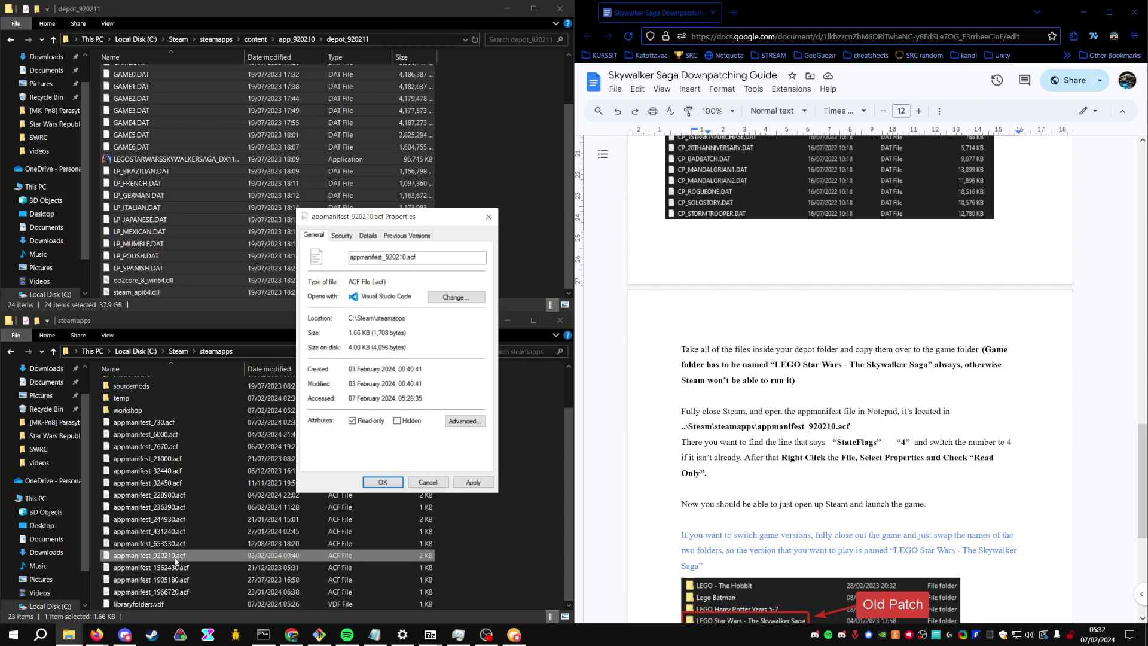
pyautogui.click(378, 483)
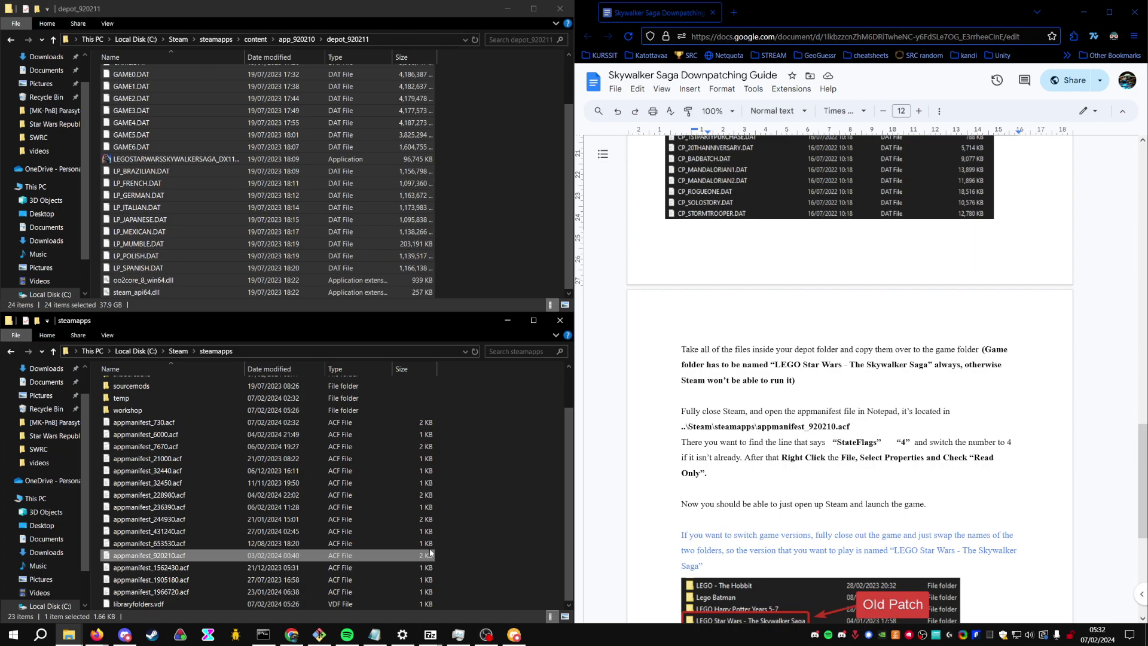
pyautogui.rightClick(340, 559)
pyautogui.click(353, 554)
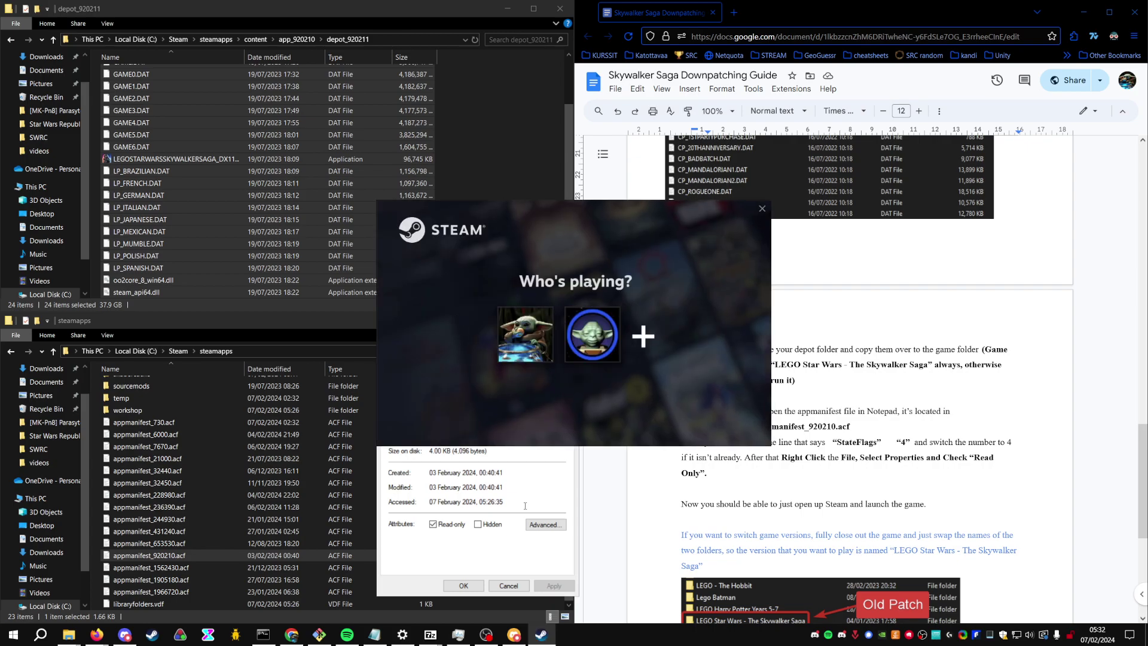
# - Sign in to Steam with the first listed account, and dismiss the special offer and the file properties
pyautogui.click(525, 333)
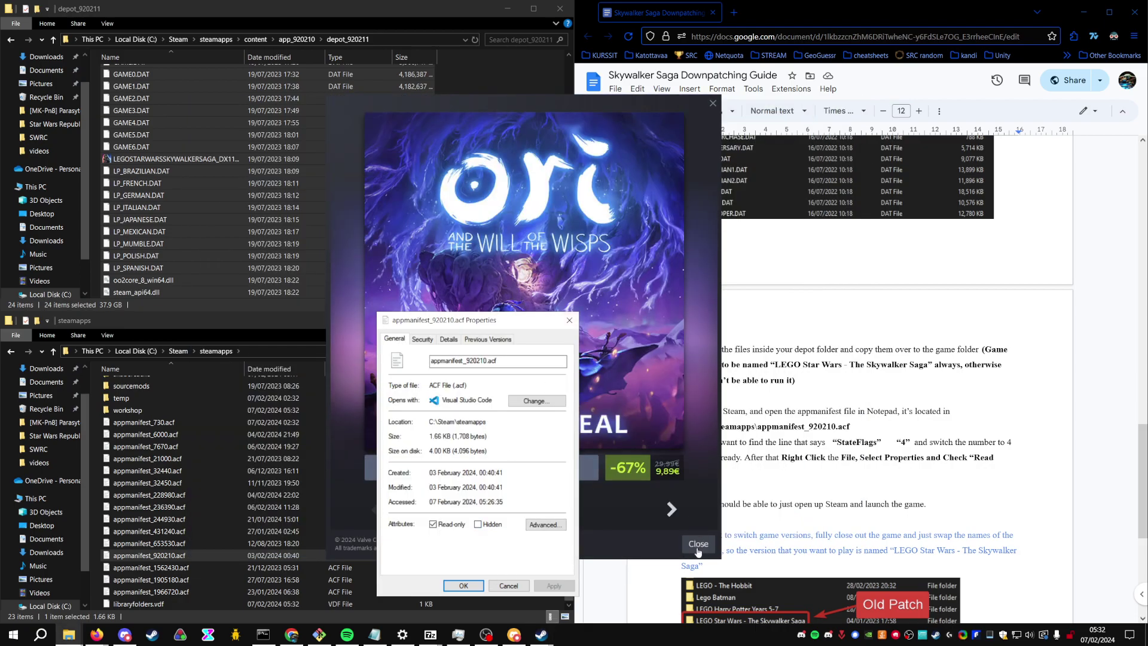
pyautogui.click(698, 543)
pyautogui.click(507, 585)
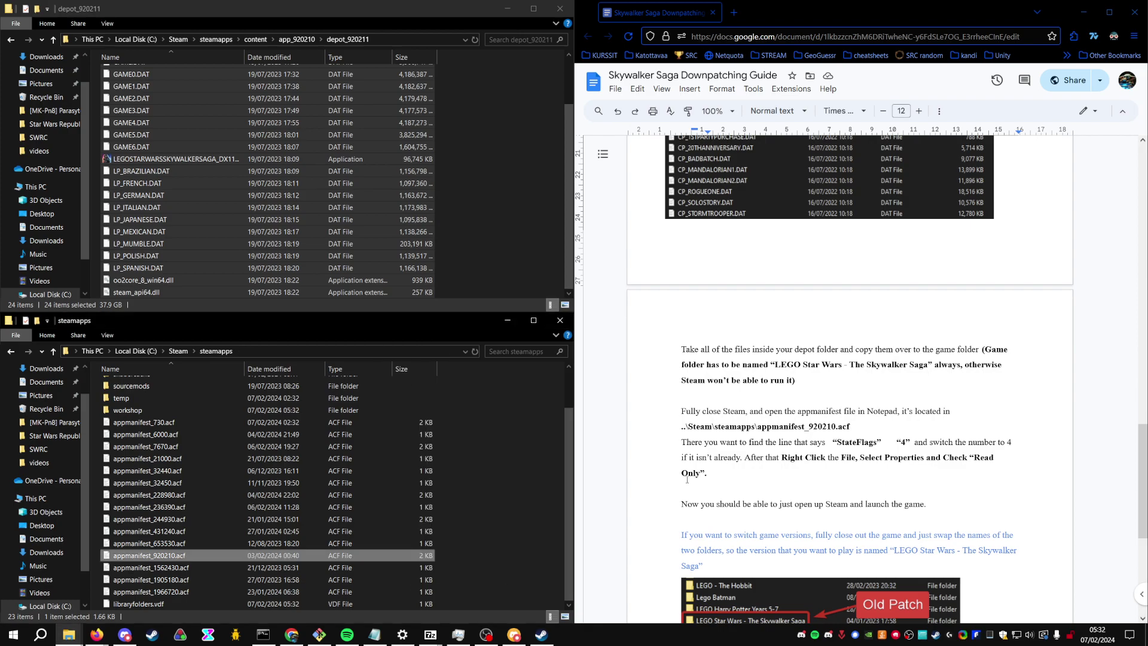
# - Bring up the guide's section on switching game versions and open the common folder in steamapps
pyautogui.scroll(-3, 849, 359)
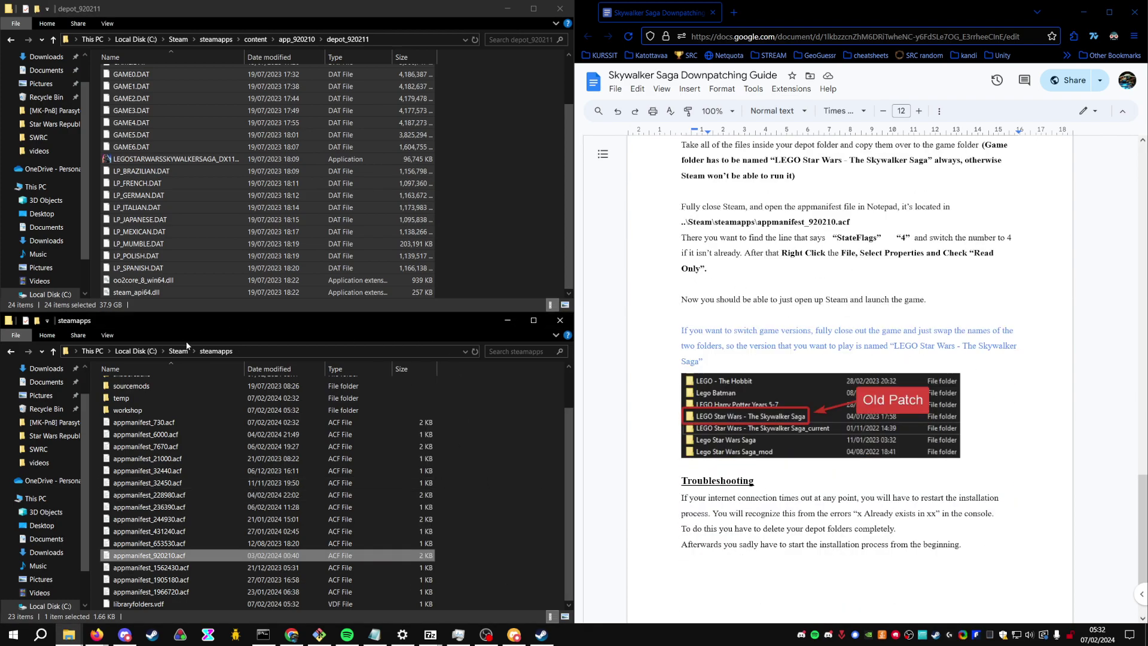
pyautogui.scroll(2, 149, 410)
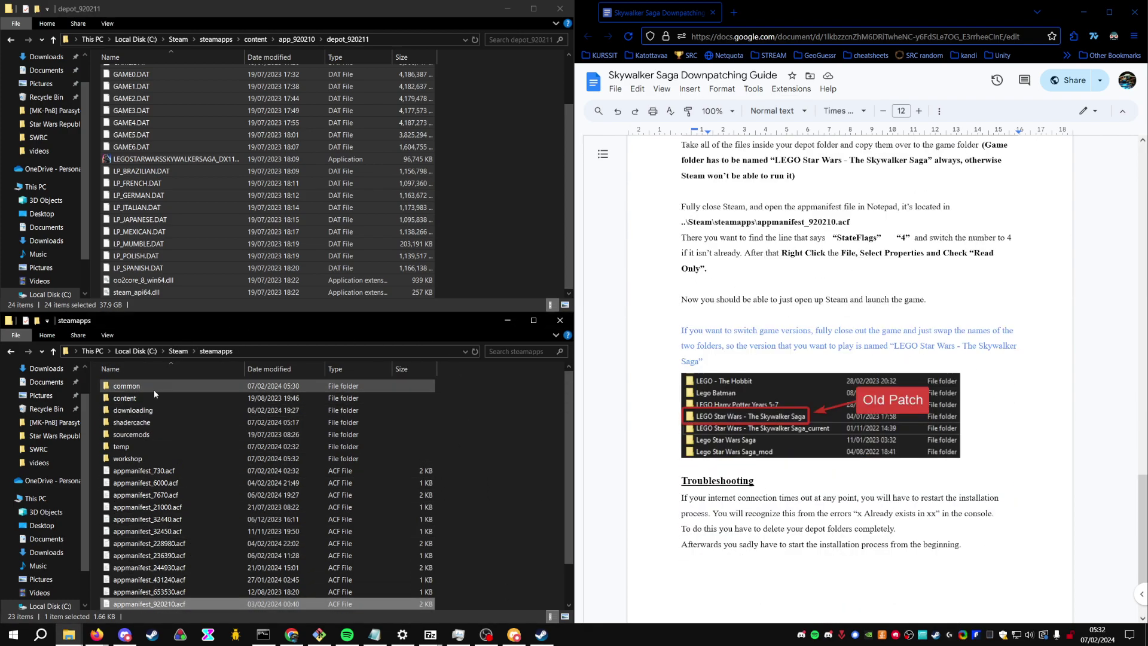
pyautogui.doubleClick(152, 388)
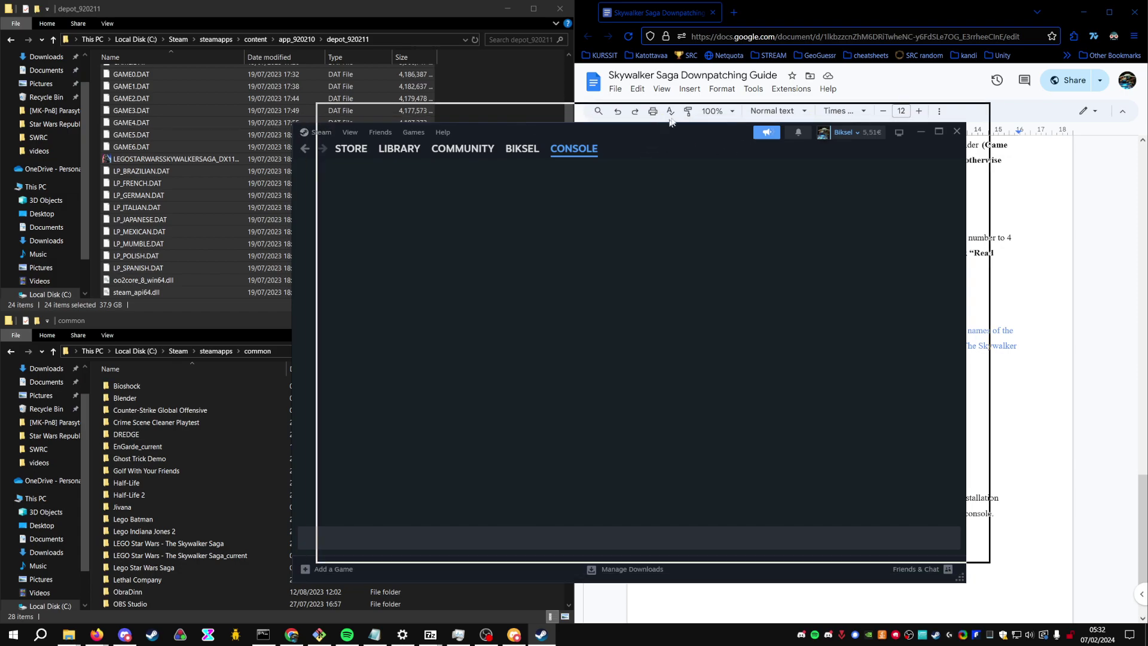
# - Switch to Steam, look at the client's offline option, and open LEGO Star Wars: The Skywalker Saga in the library
pyautogui.moveTo(429, 126)
pyautogui.click(433, 152)
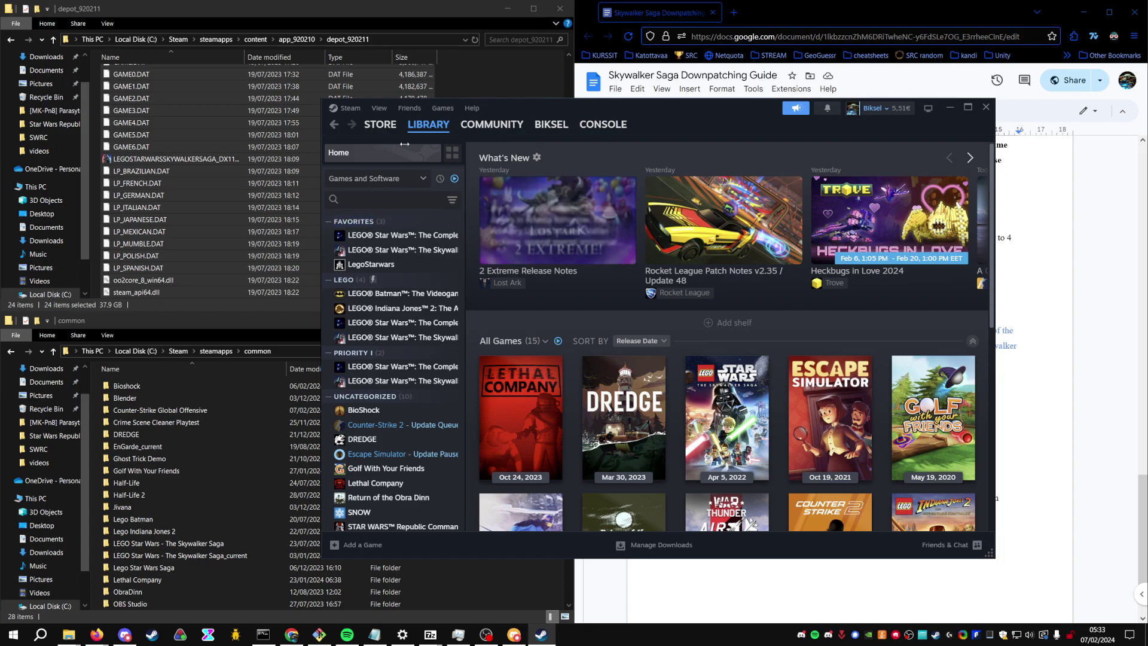
pyautogui.click(349, 108)
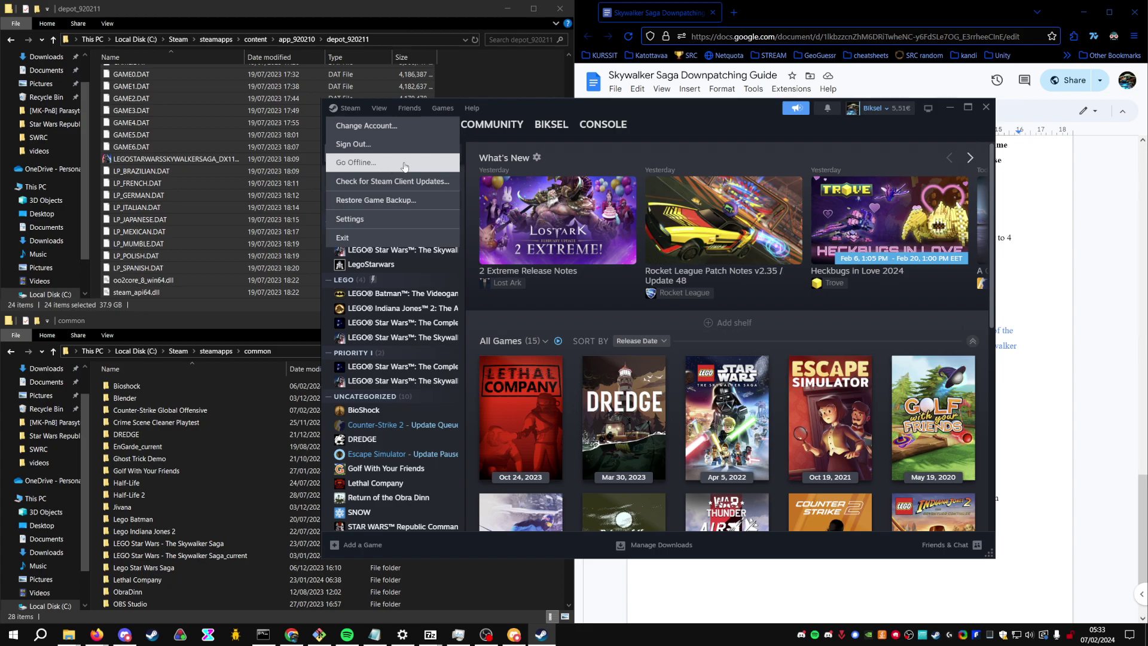
pyautogui.click(397, 249)
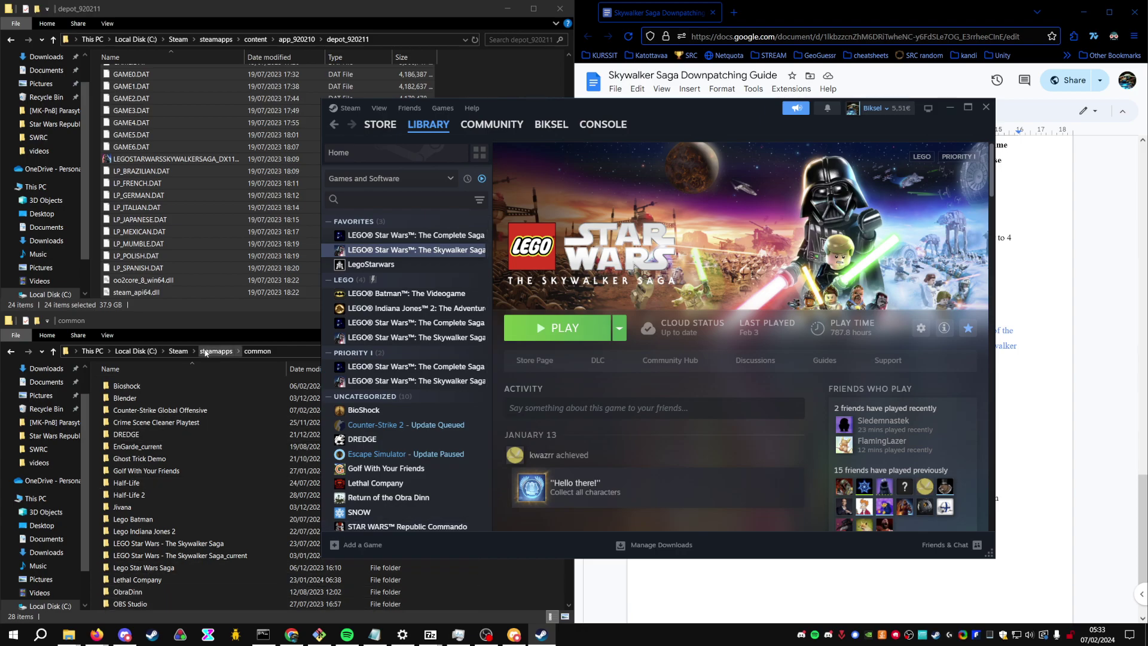
# - Select all files in depot_920211 and open the LEGO Star Wars - The Skywalker Saga folder to compare its files
pyautogui.click(371, 16)
pyautogui.click(504, 227)
pyautogui.scroll(2, 504, 227)
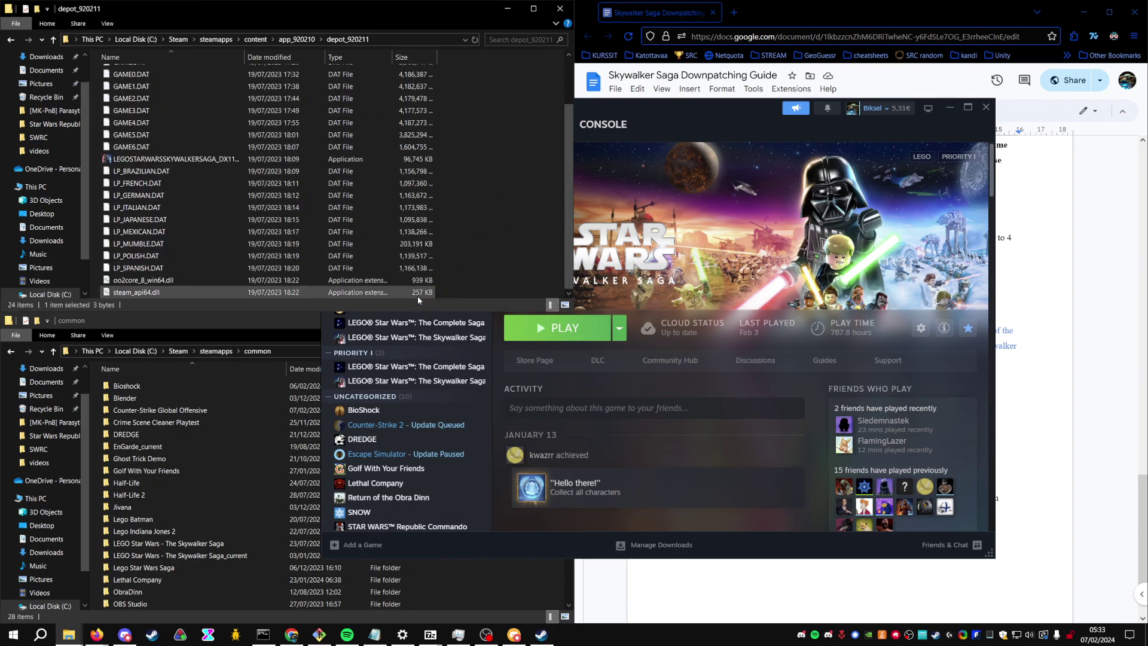
pyautogui.hotkey('ctrl', 'a')
pyautogui.scroll(-2, 418, 295)
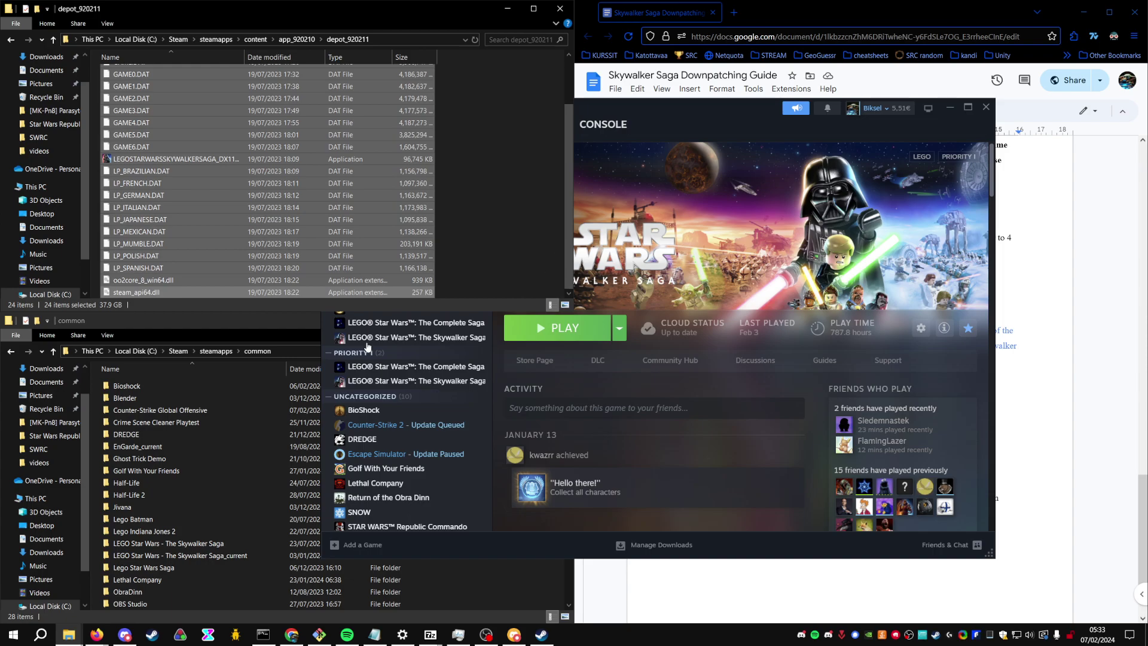
pyautogui.doubleClick(231, 545)
pyautogui.scroll(-5, 473, 484)
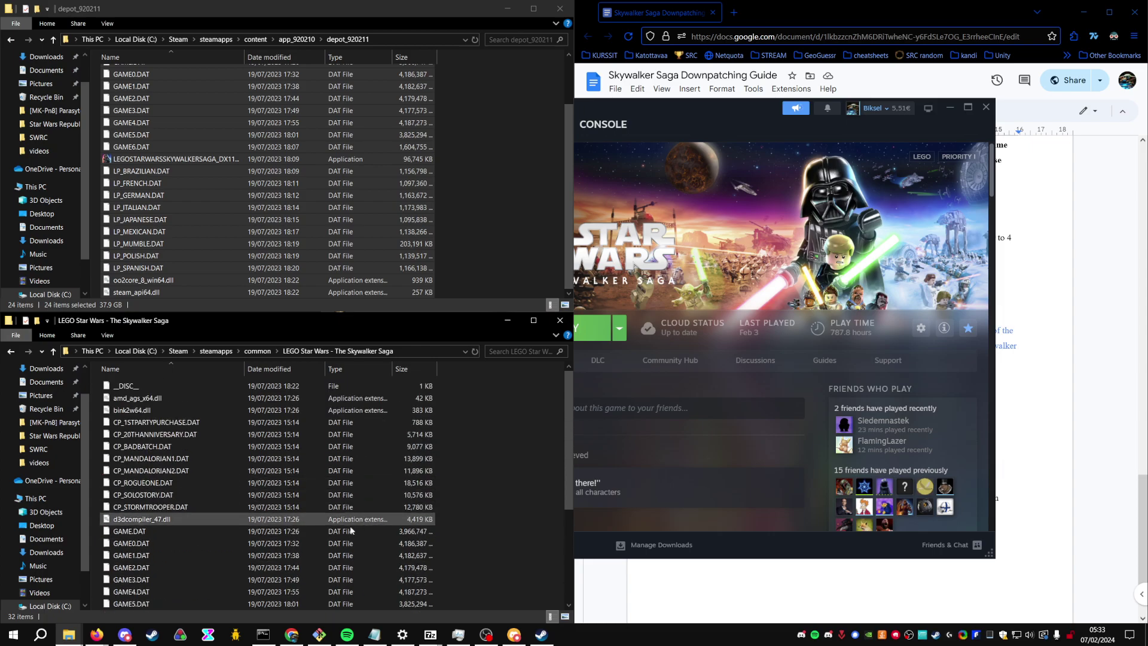
pyautogui.scroll(5, 523, 481)
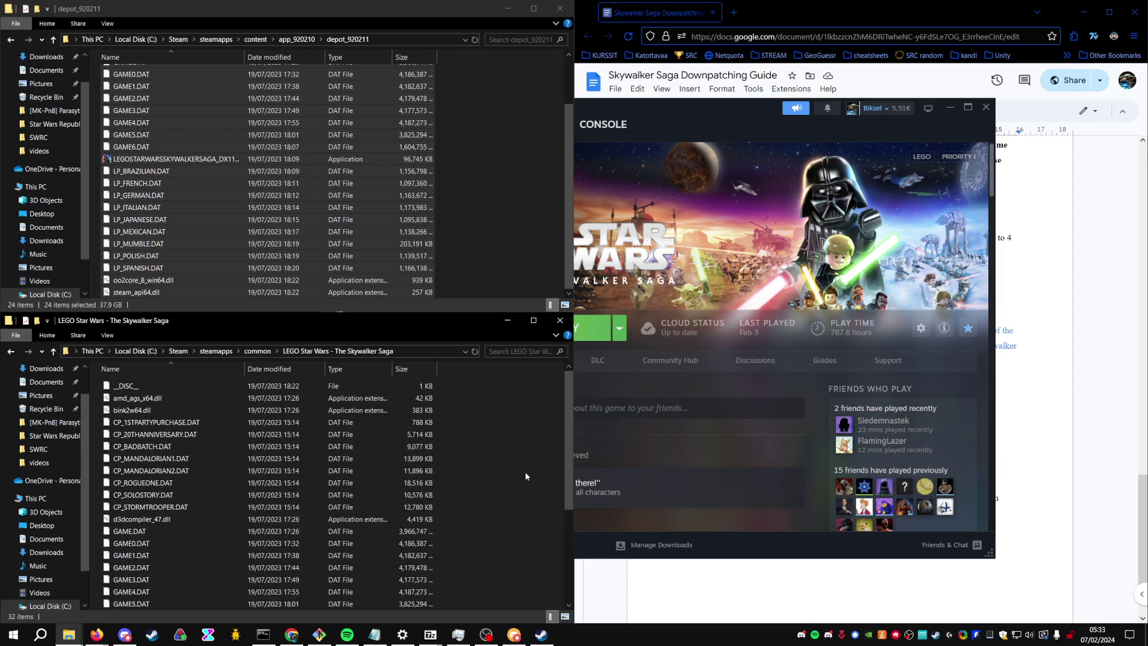
# - Clear the selection in depot_920211, widen its Size column to show full file sizes, and return to Steam
pyautogui.click(479, 248)
pyautogui.moveTo(436, 56); pyautogui.dragTo(488, 56)
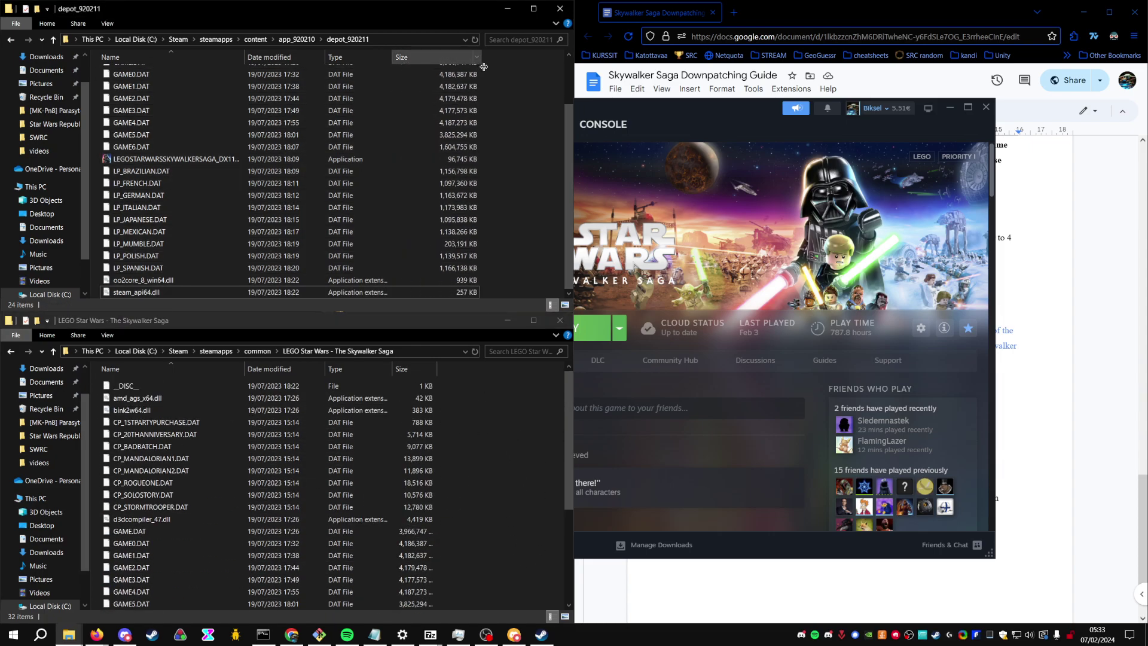
pyautogui.click(685, 387)
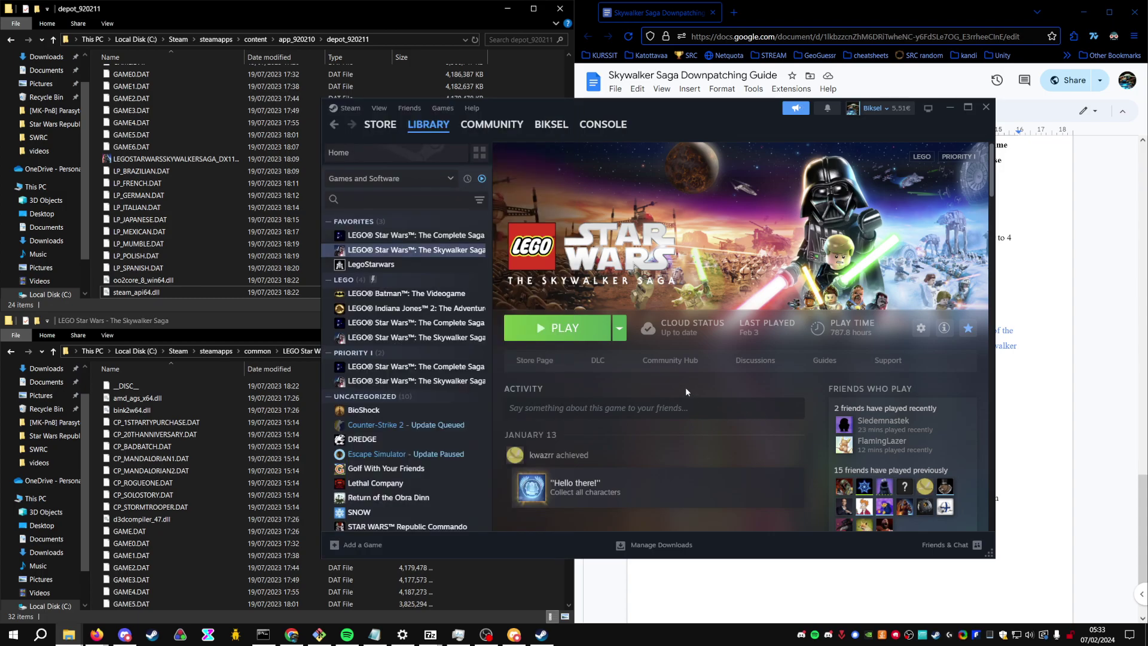